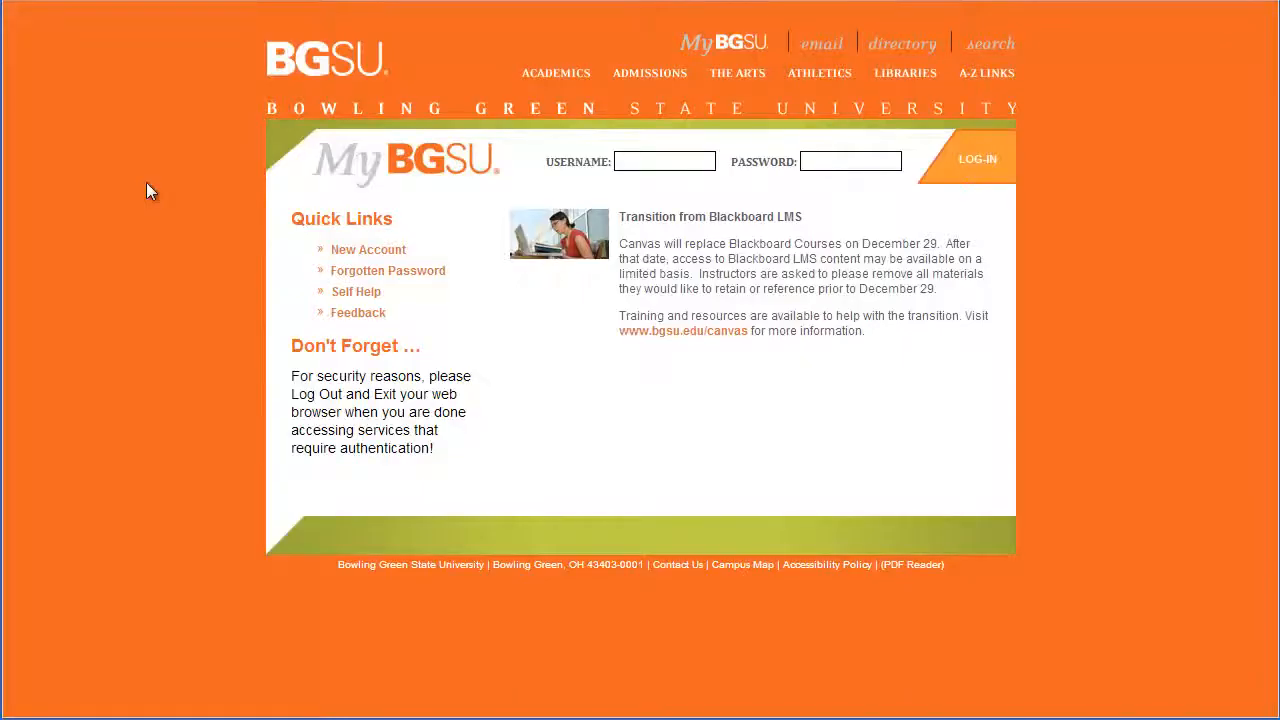
Log in to the MyBGSU portal with the student's username and password
left_click(653, 162)
key("Tab")
type("••••••••")
key("Return")
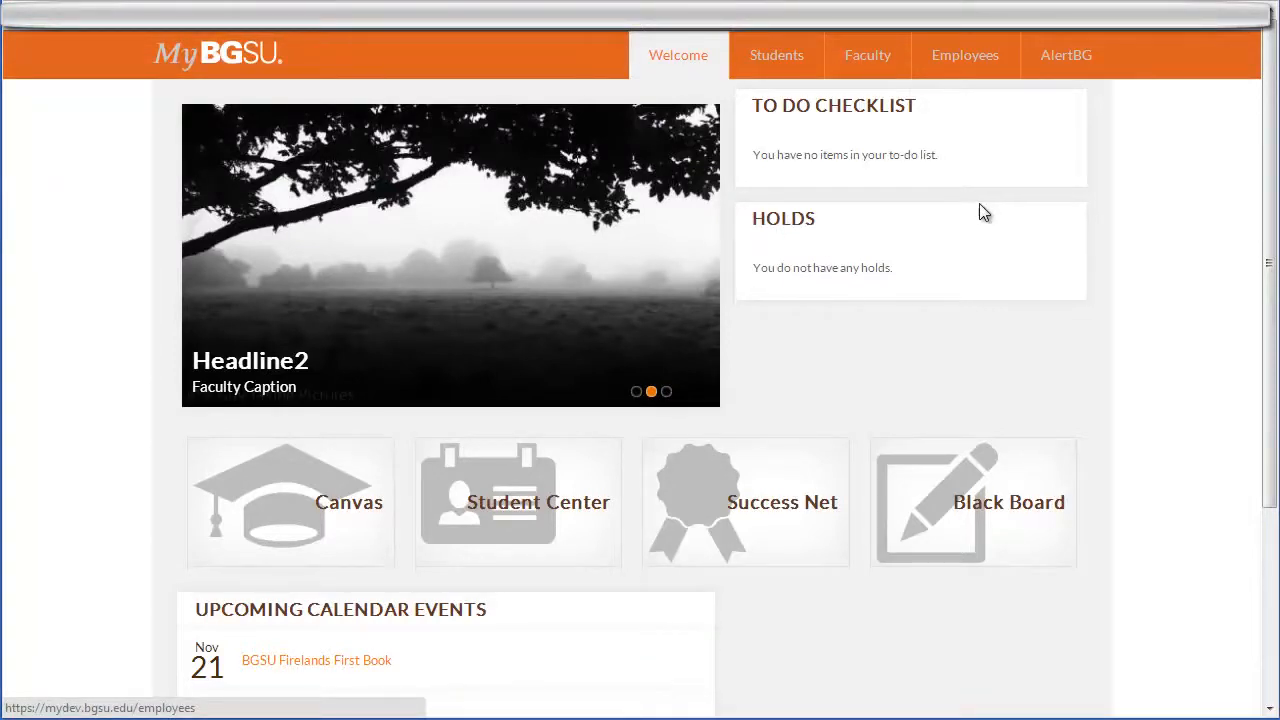
Go to the Employees page and scroll to the Time and Labor Supervisor links
left_click(965, 62)
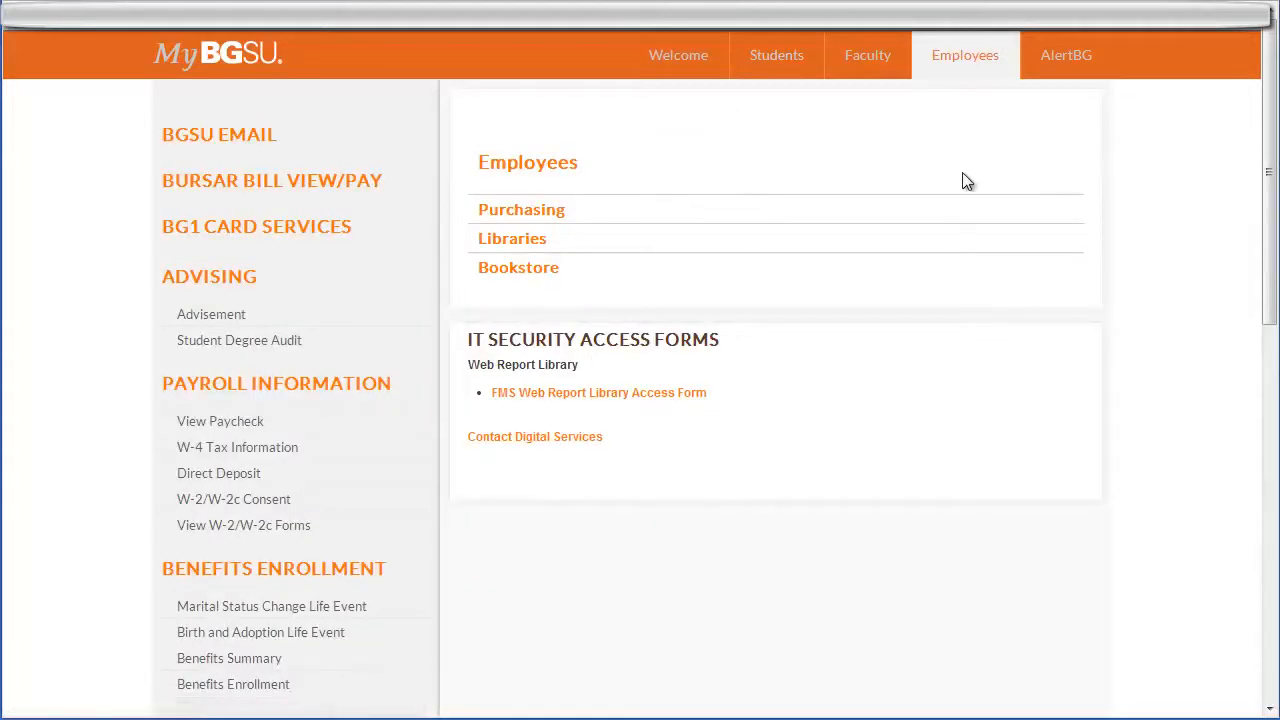
scroll(845, 214, "down", 2)
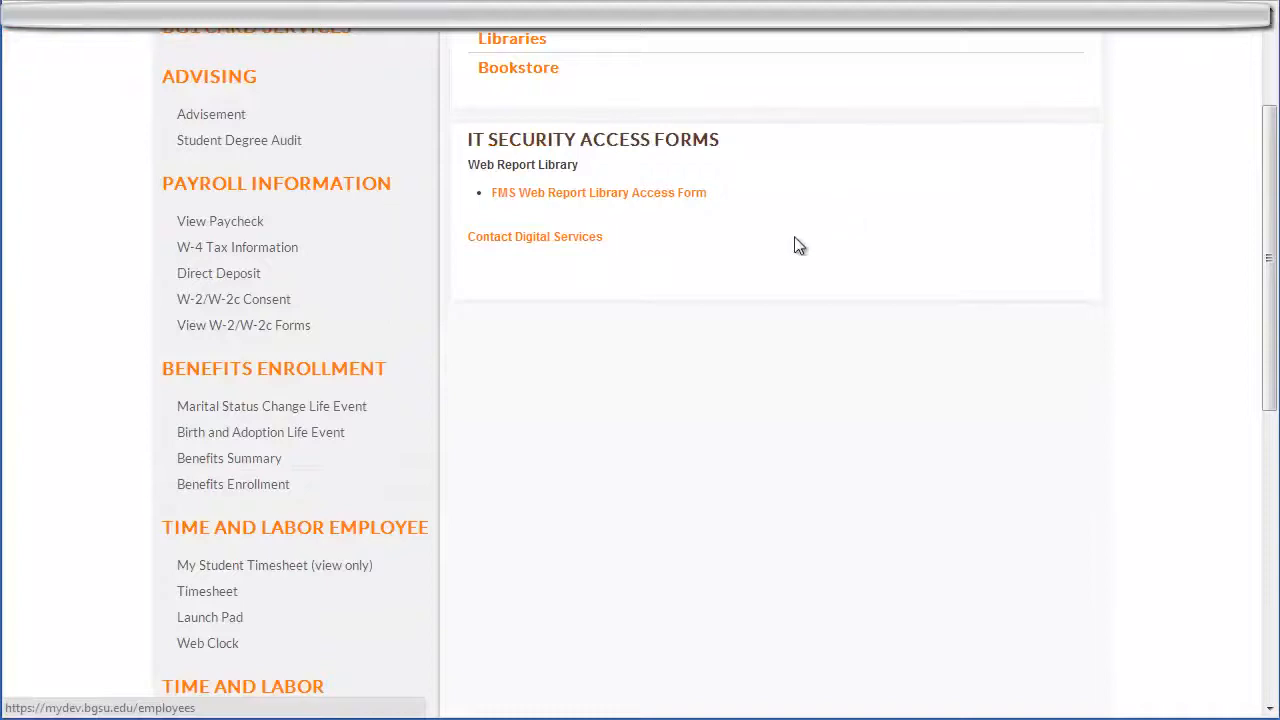
scroll(625, 345, "down", 3)
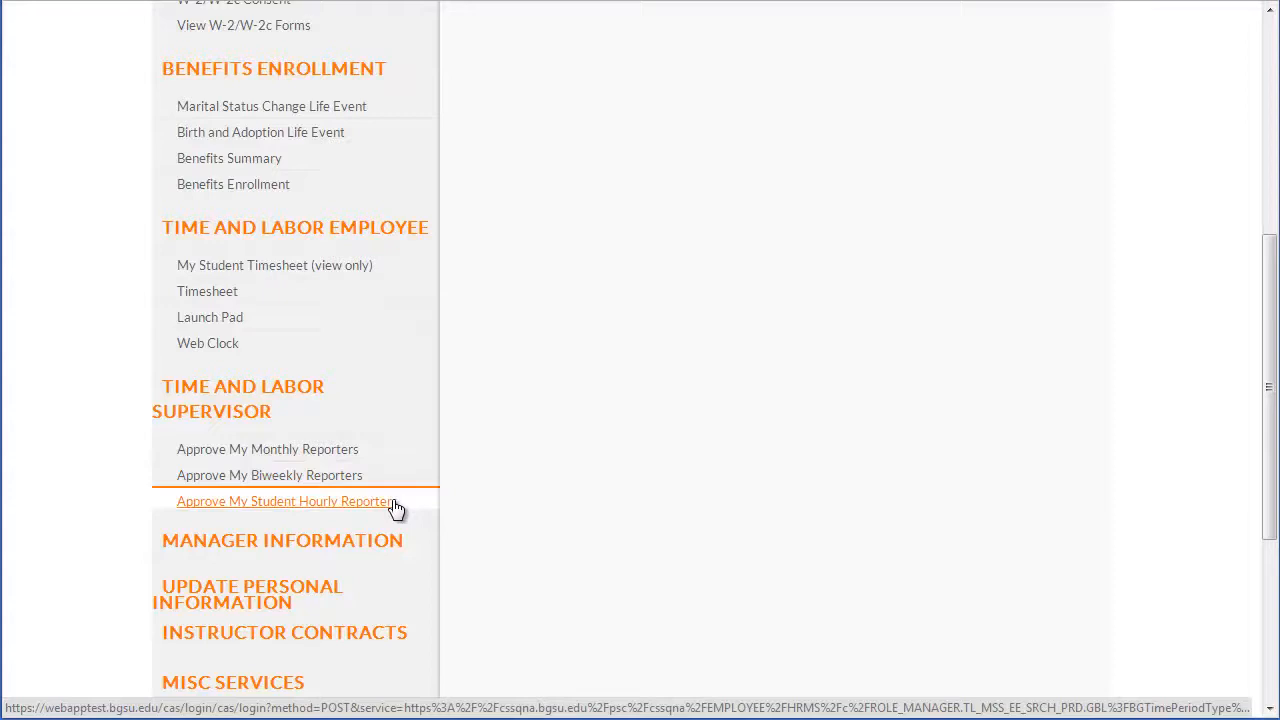
Open Approve My Student Hourly Reporters, clear the Supervisor ID, and retrieve the employee list
left_click(298, 506)
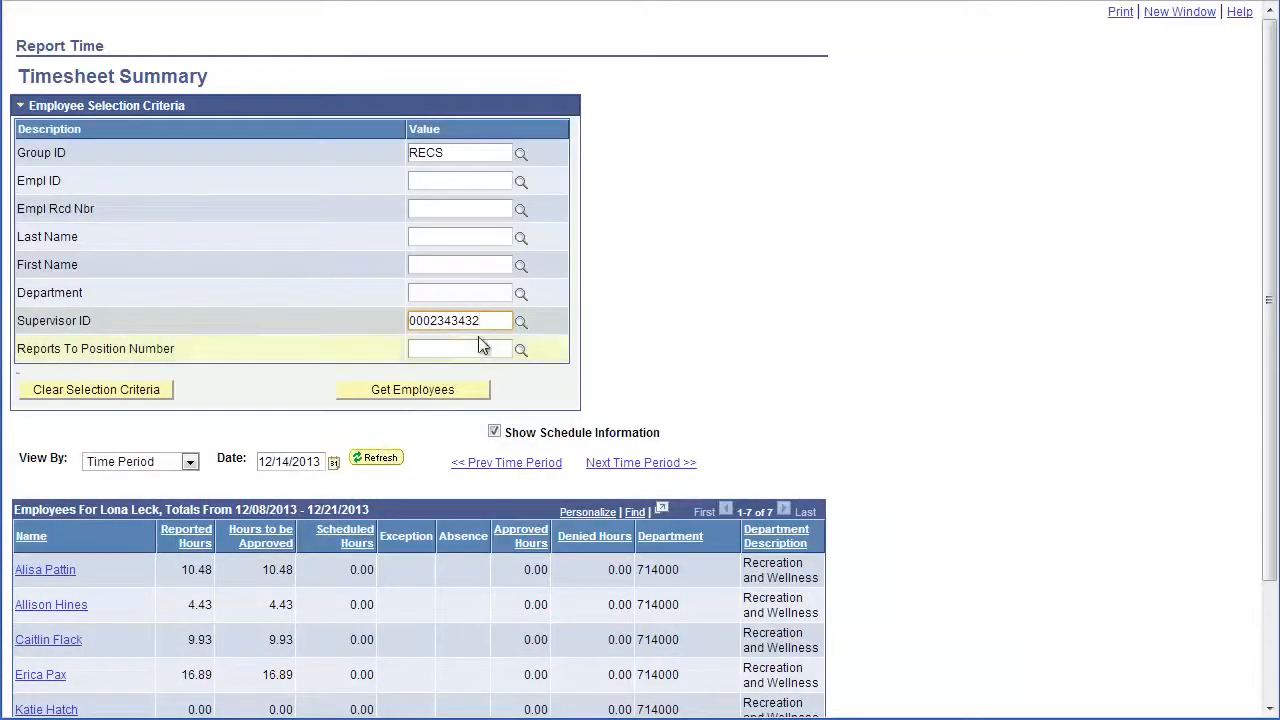
left_click_drag(480, 320, 344, 323)
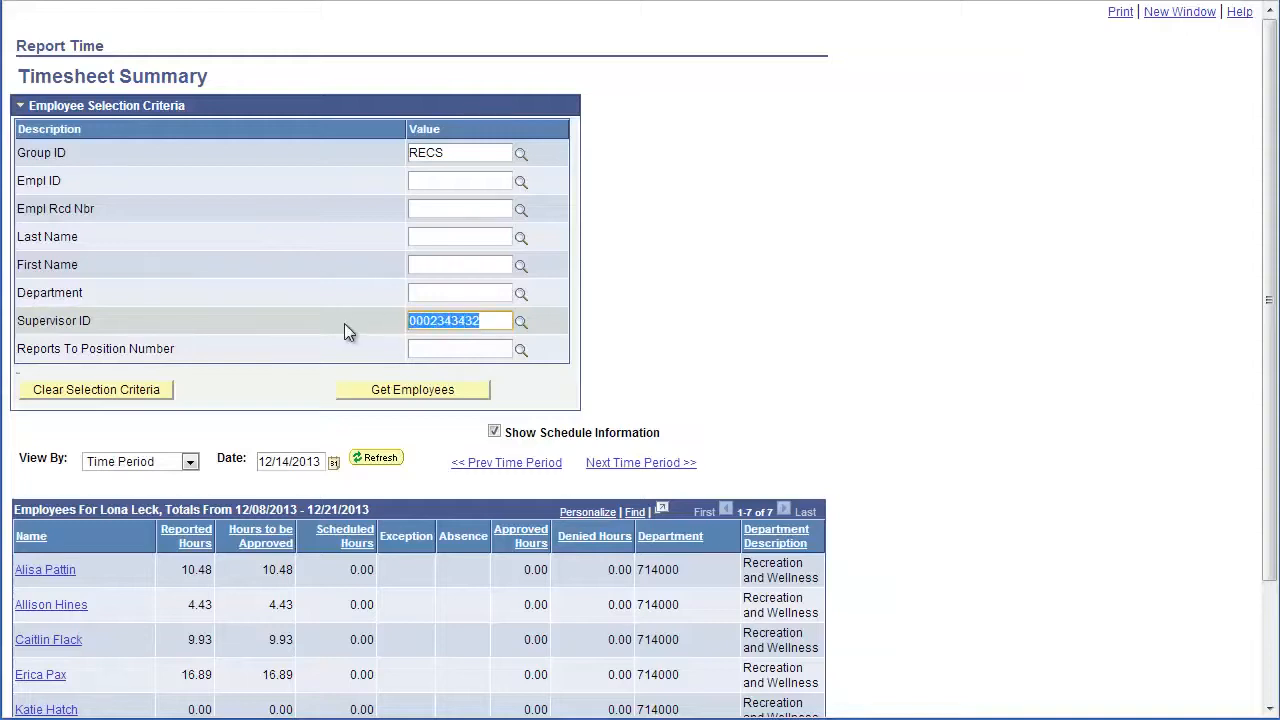
key("BackSpace")
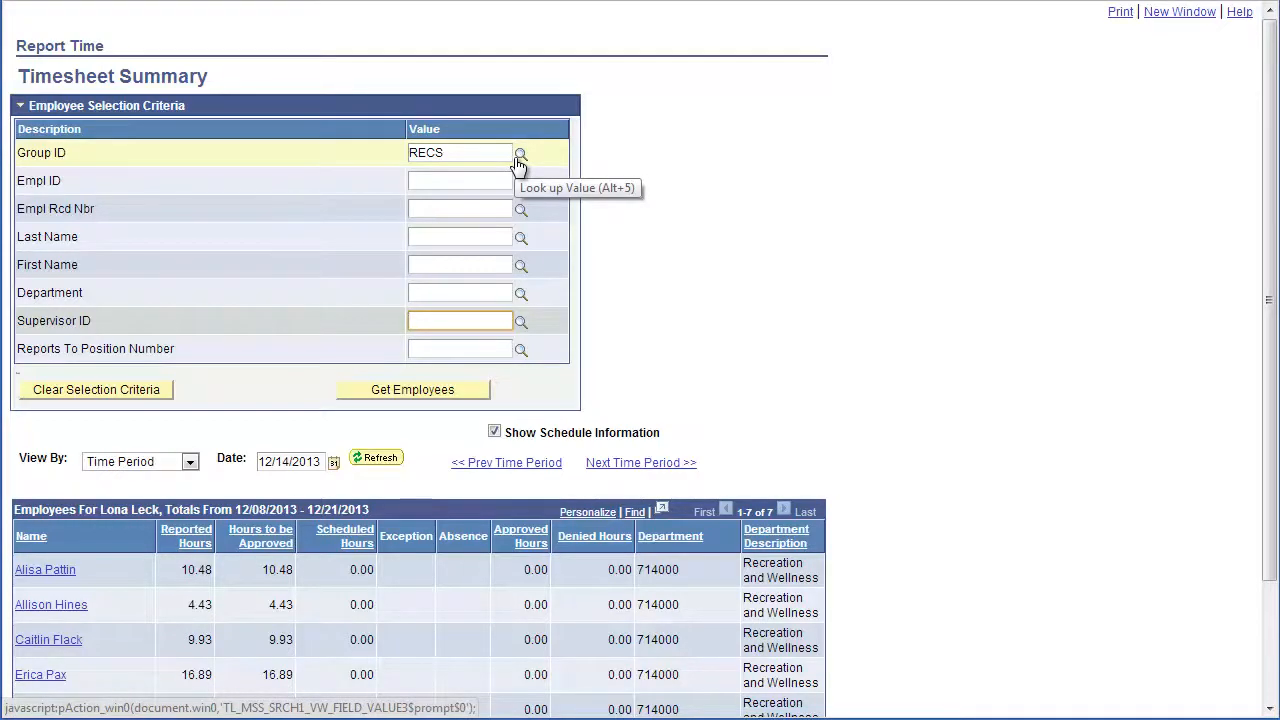
left_click(420, 391)
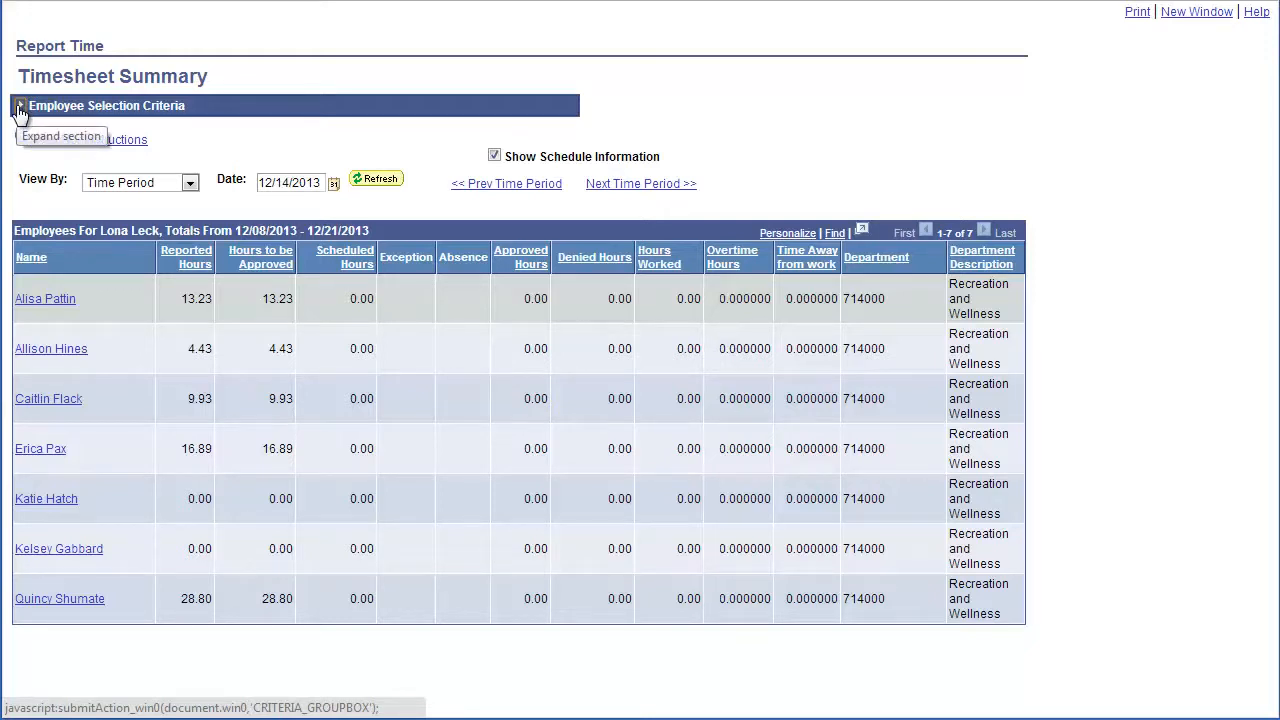
Refresh the employee list from the selection criteria and open the first student's timesheet
left_click(20, 106)
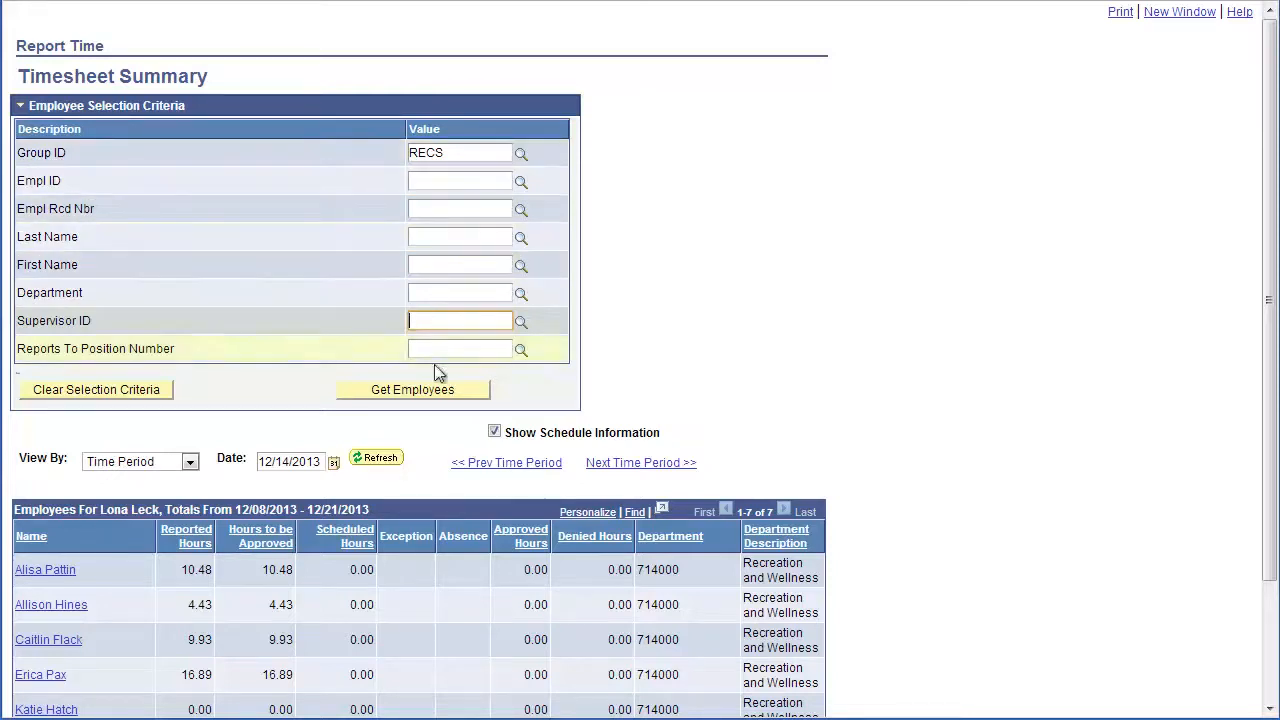
left_click(435, 392)
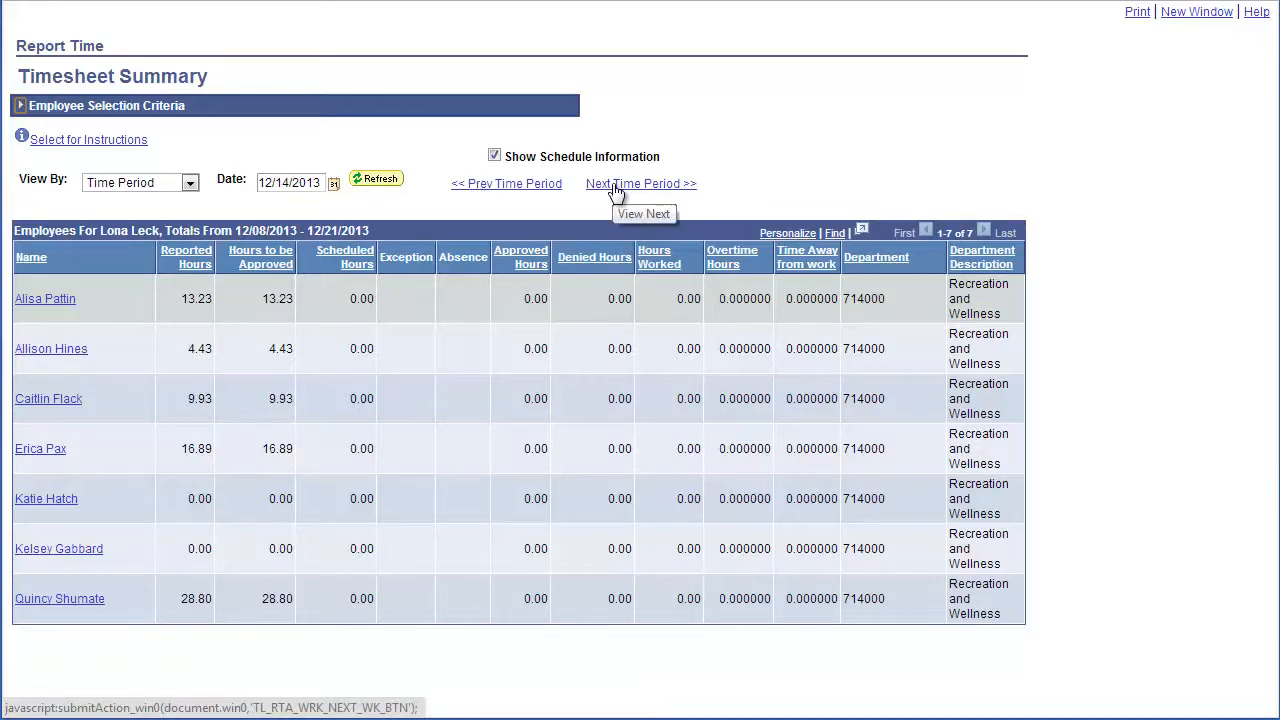
left_click(70, 303)
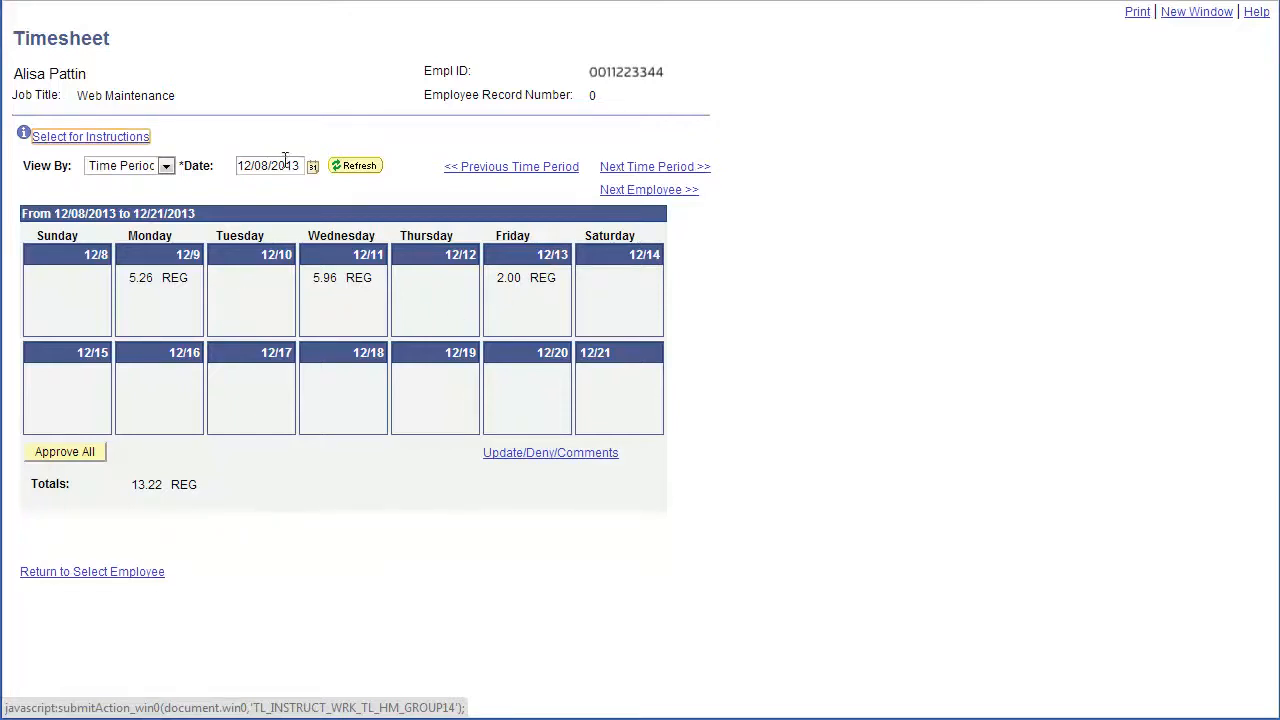
left_click(362, 168)
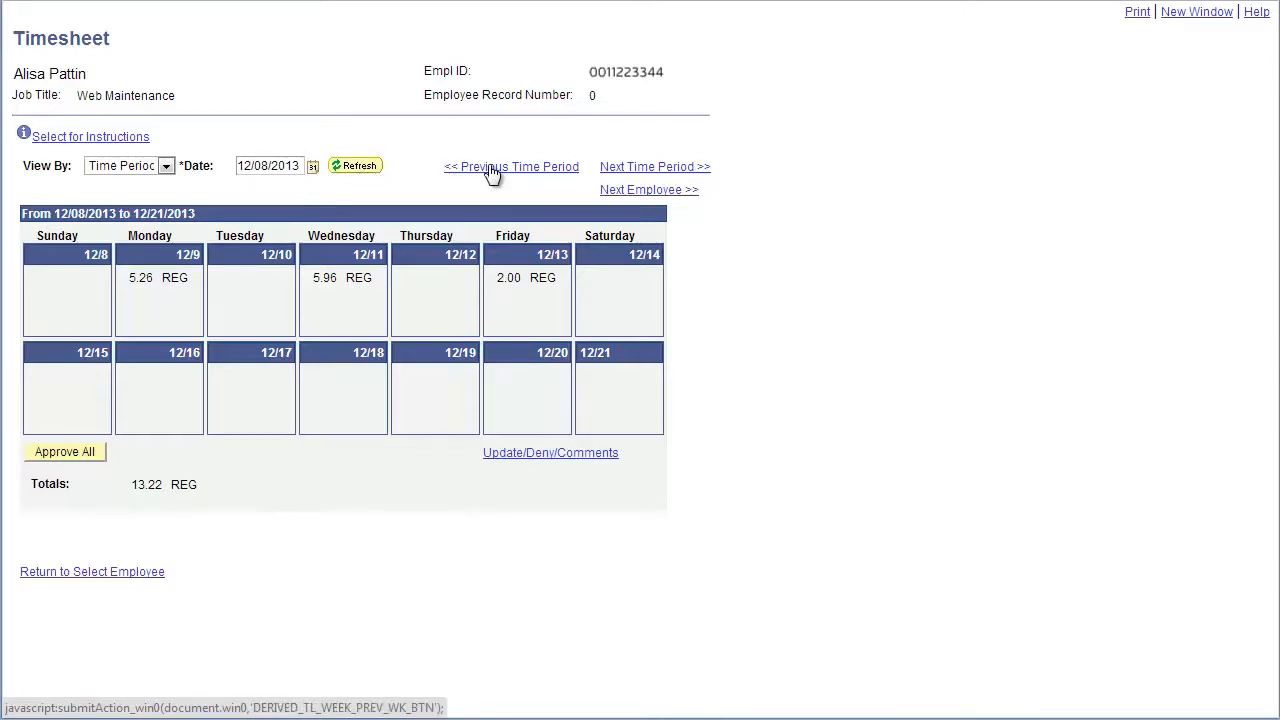
left_click(636, 190)
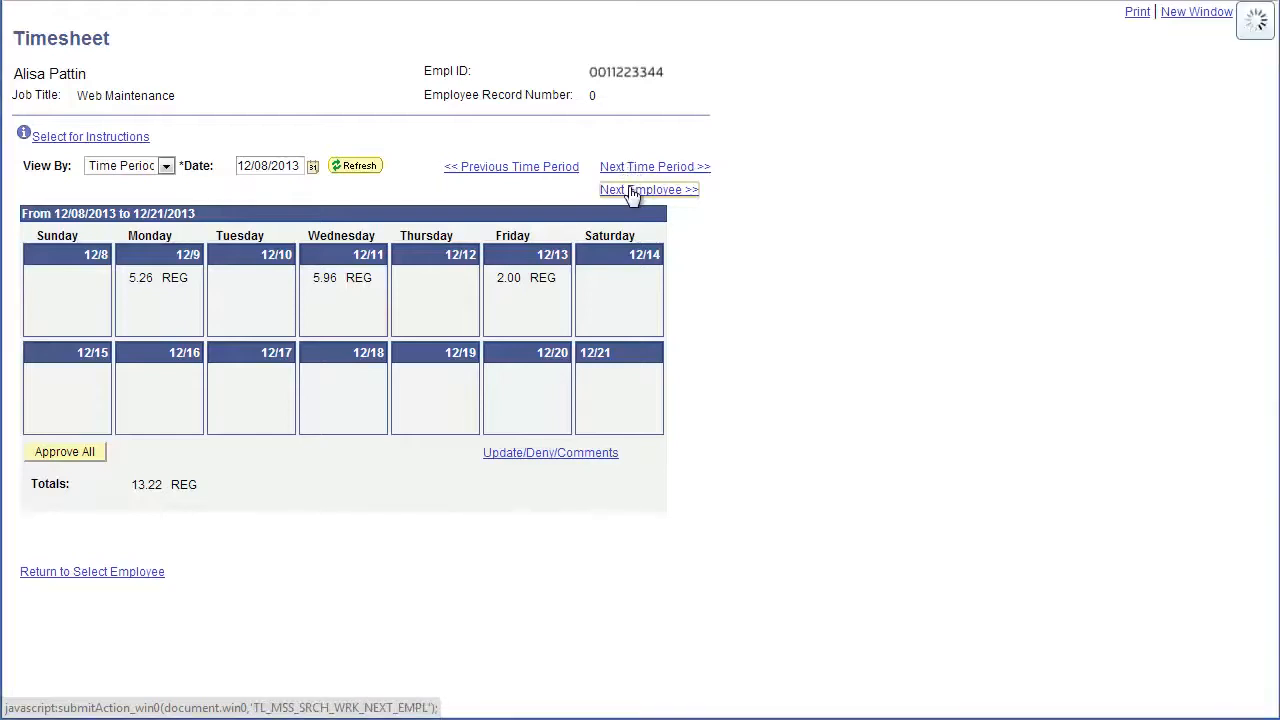
left_click(539, 190)
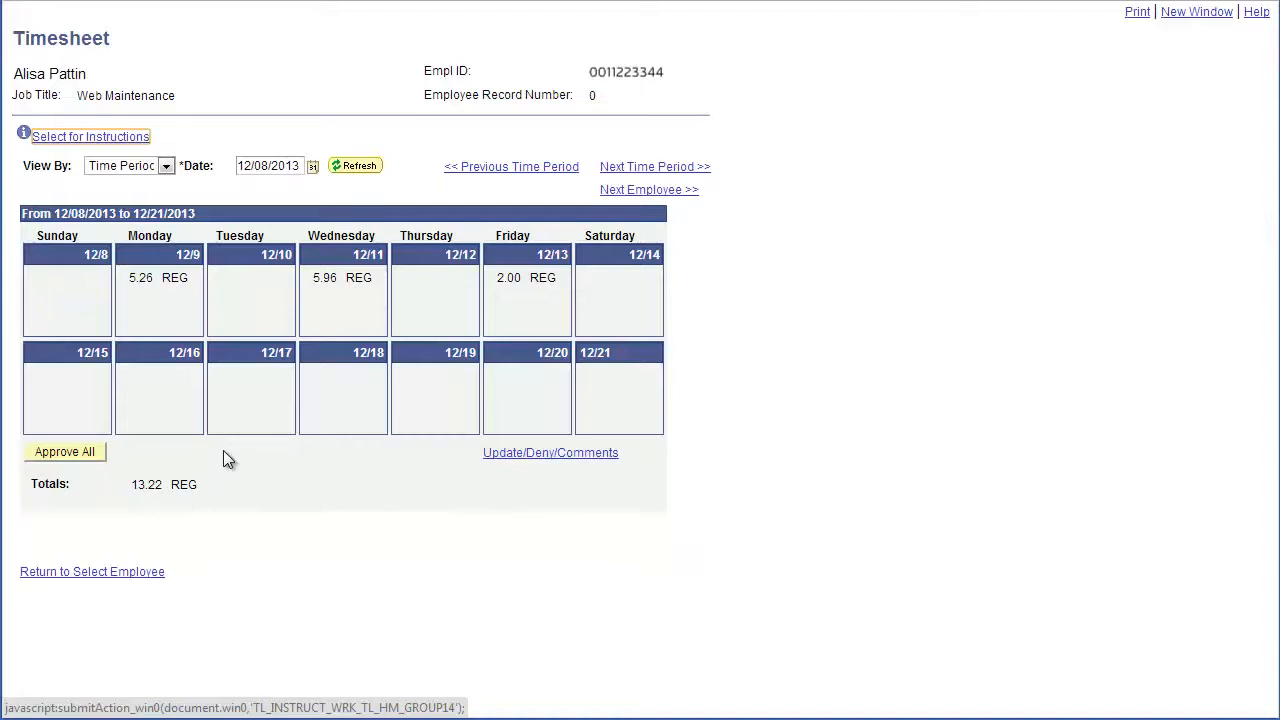
left_click(491, 453)
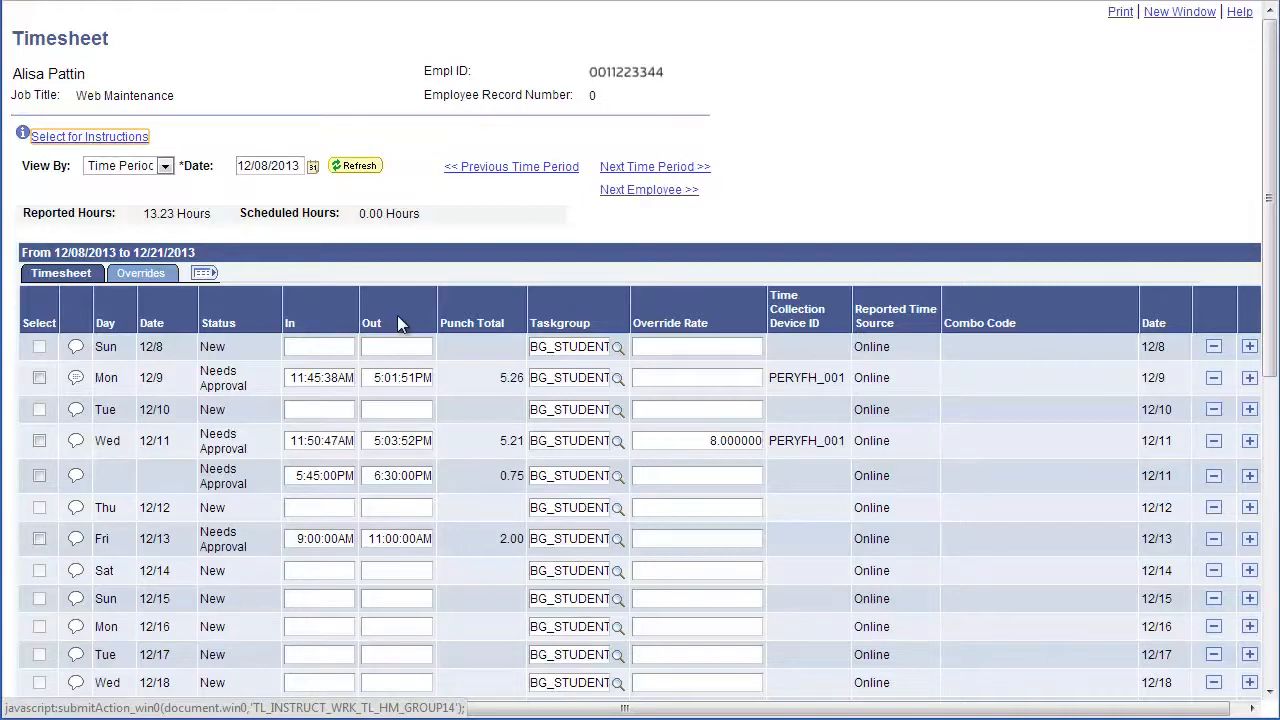
Scroll down to the timesheet grid showing In, Out and Override Rate for each entry
scroll(433, 312, "down", 3)
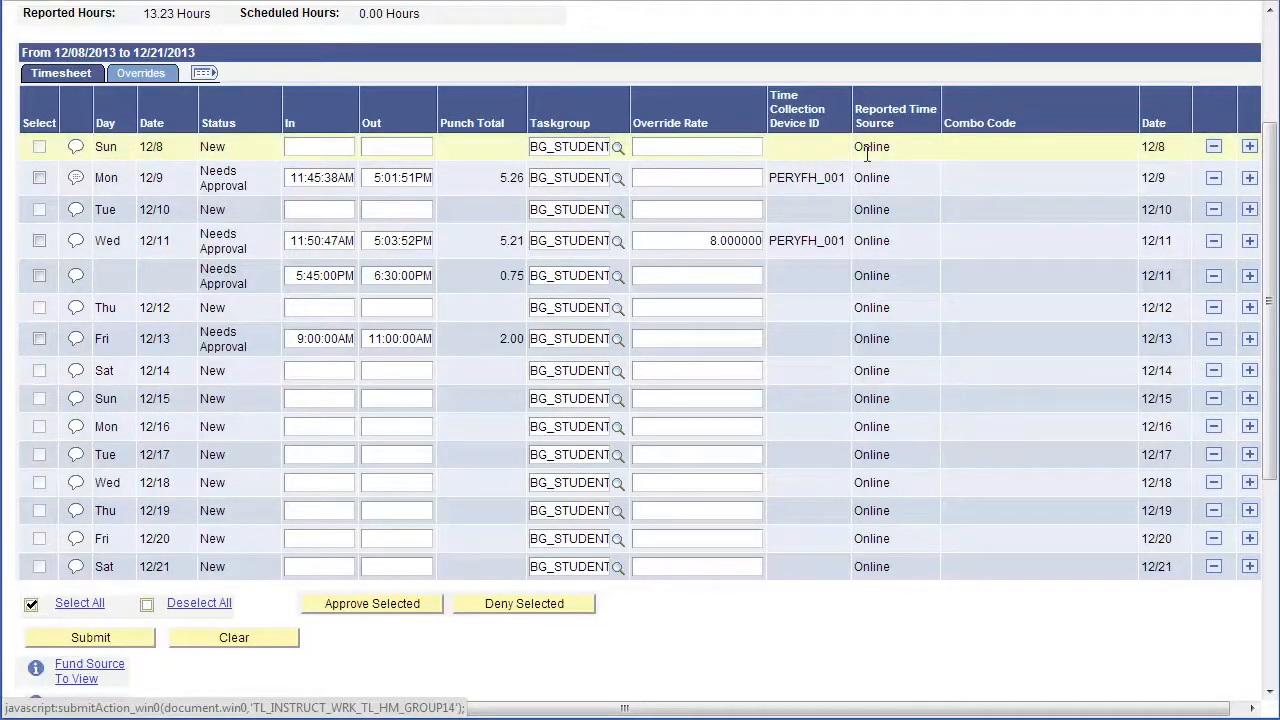
mouse_move(872, 150)
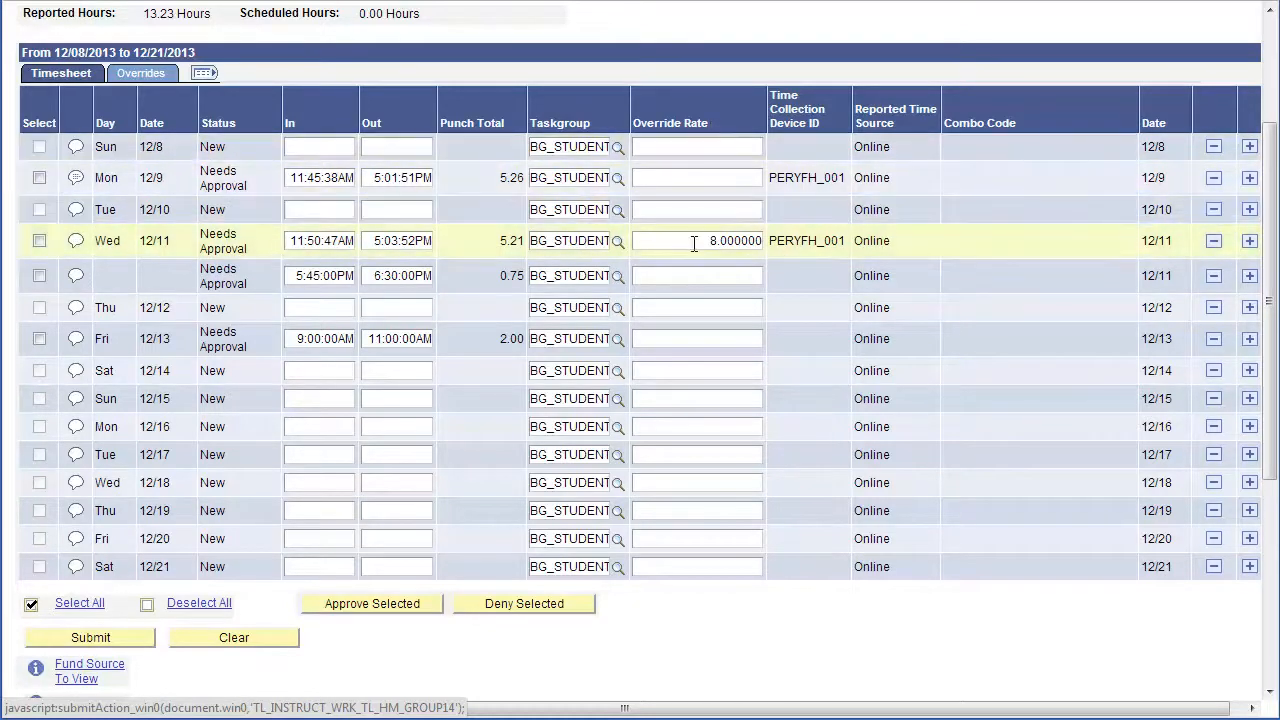
Set Monday 12/9's override rate to 23 after 26.00 is rejected as out of range
left_click(689, 176)
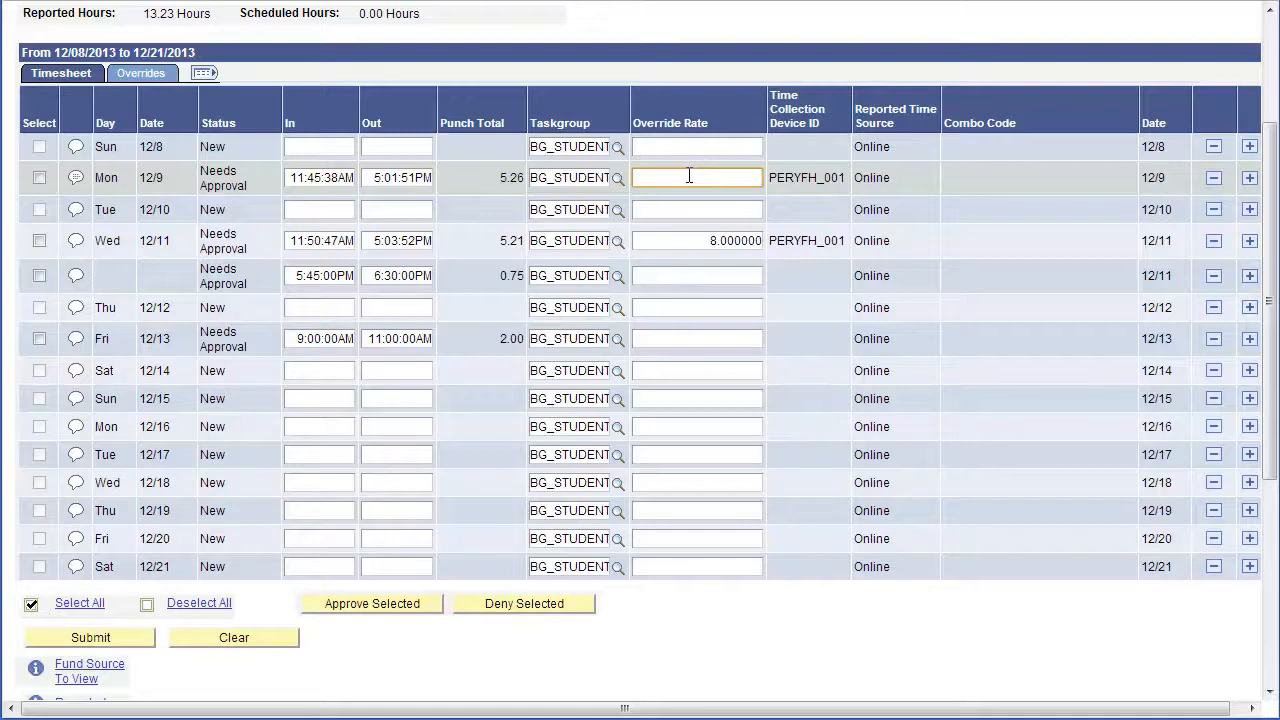
type("26.00")
key("Tab")
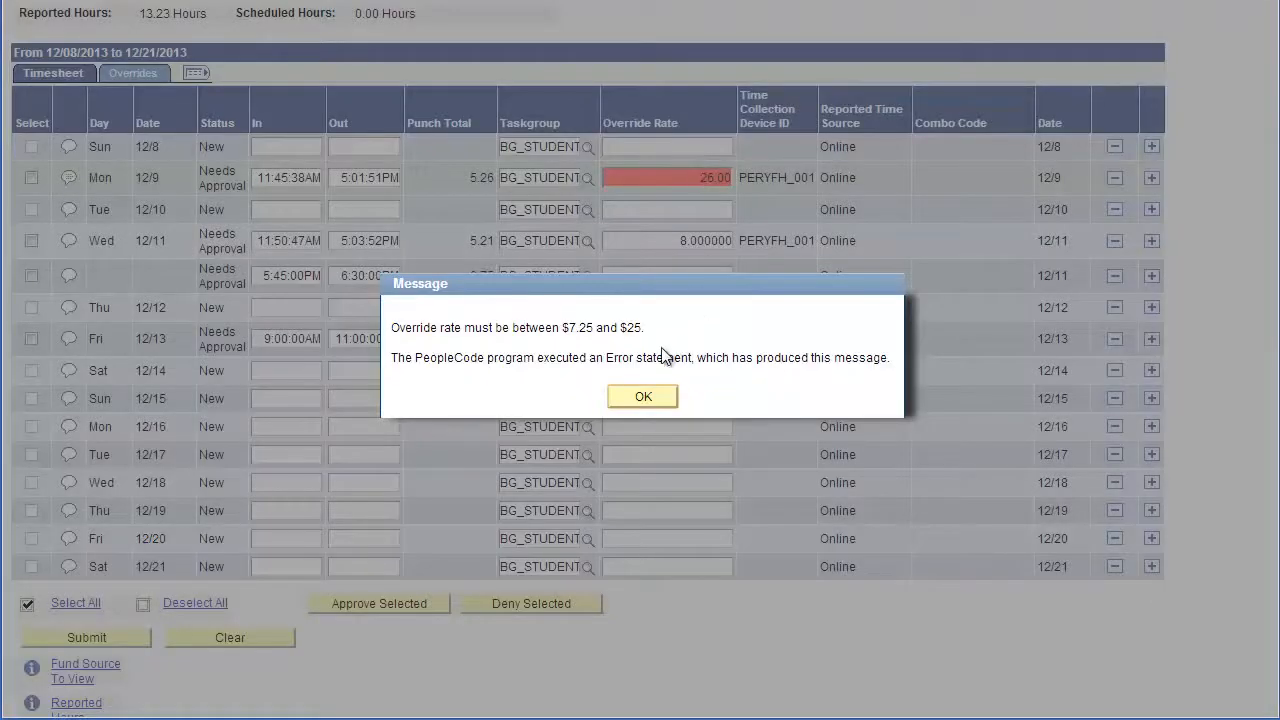
left_click(642, 398)
type("23")
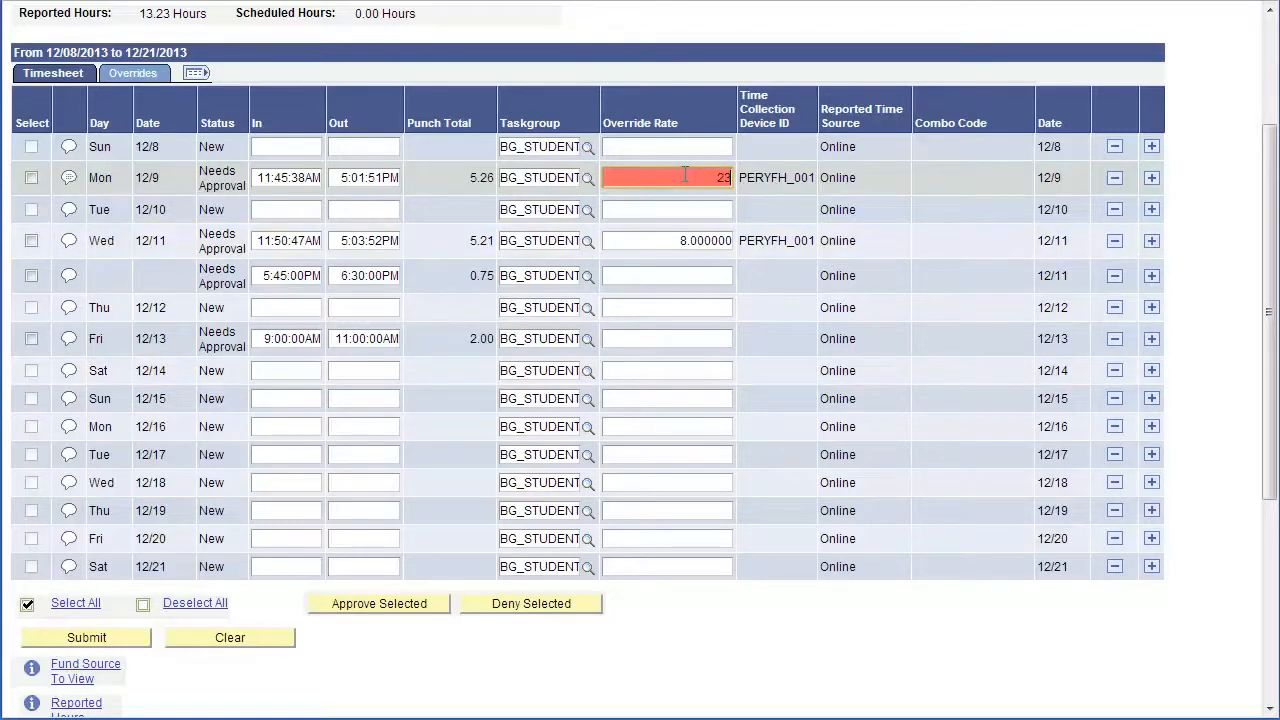
key("Tab")
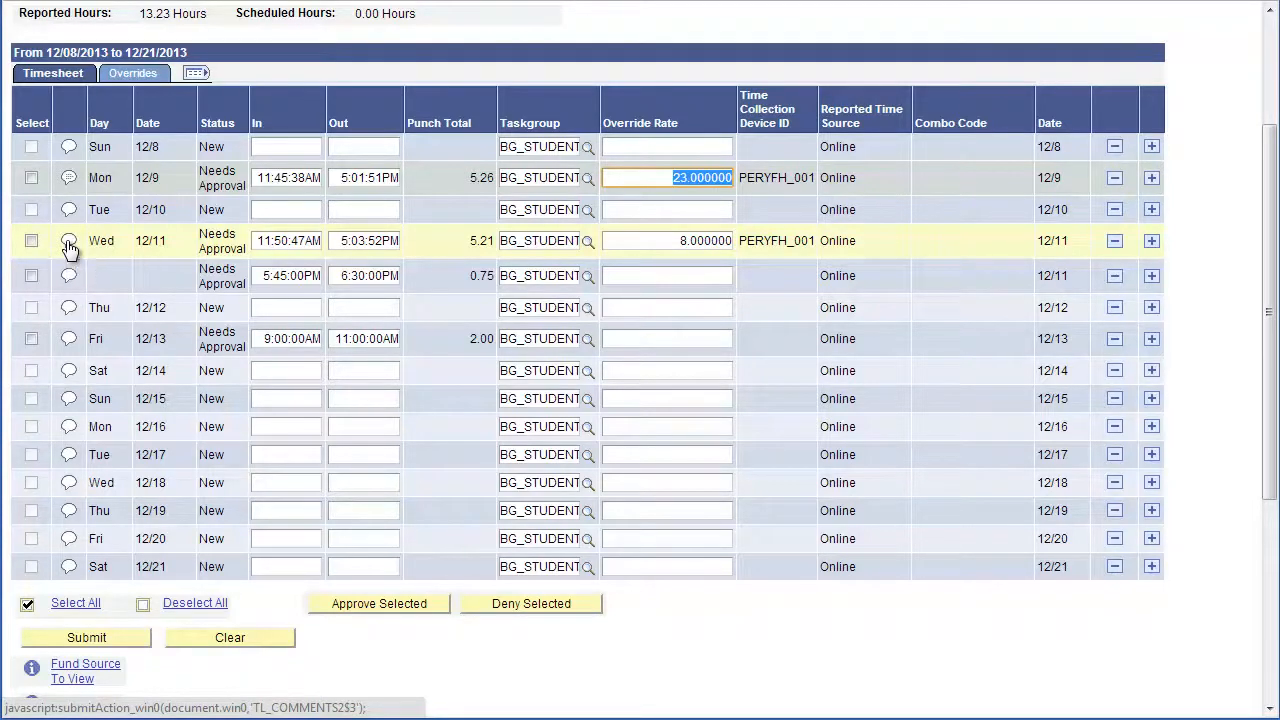
left_click(69, 243)
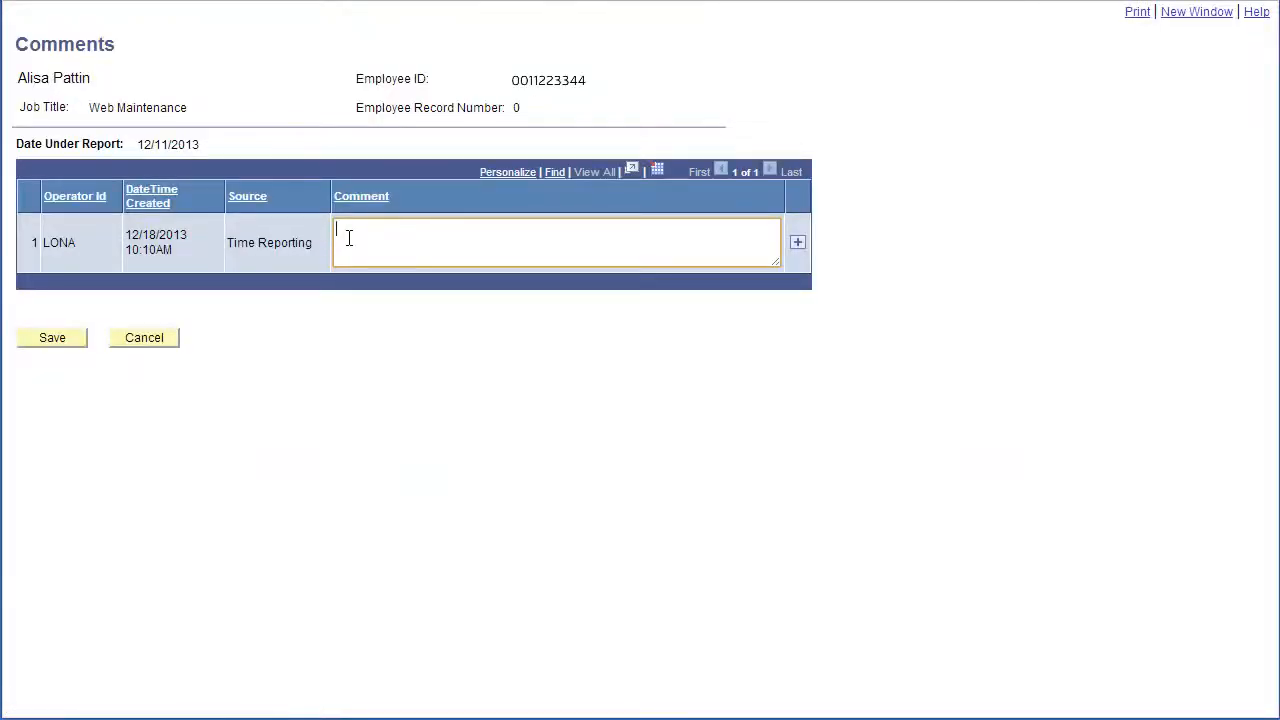
Save the comment 'Student was late to work by 15 minutes.' on the 12/11 entry
type("Student was late to work by 15 minutes.")
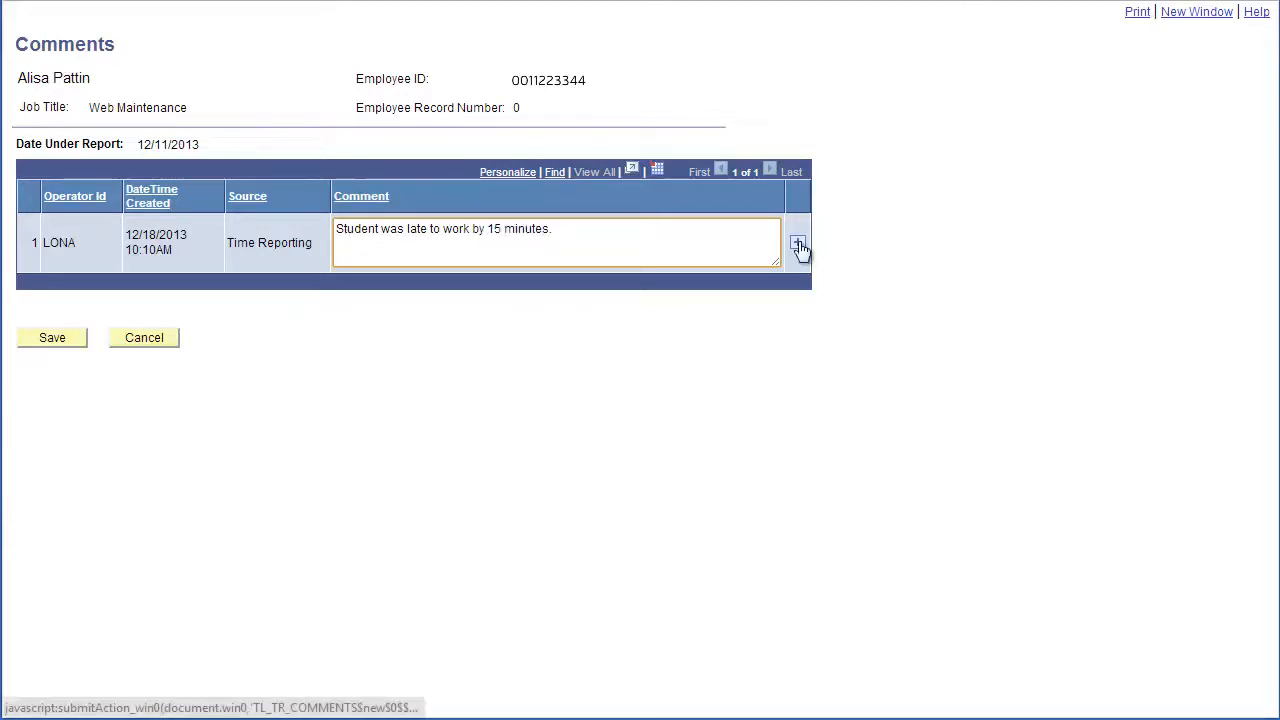
left_click(75, 346)
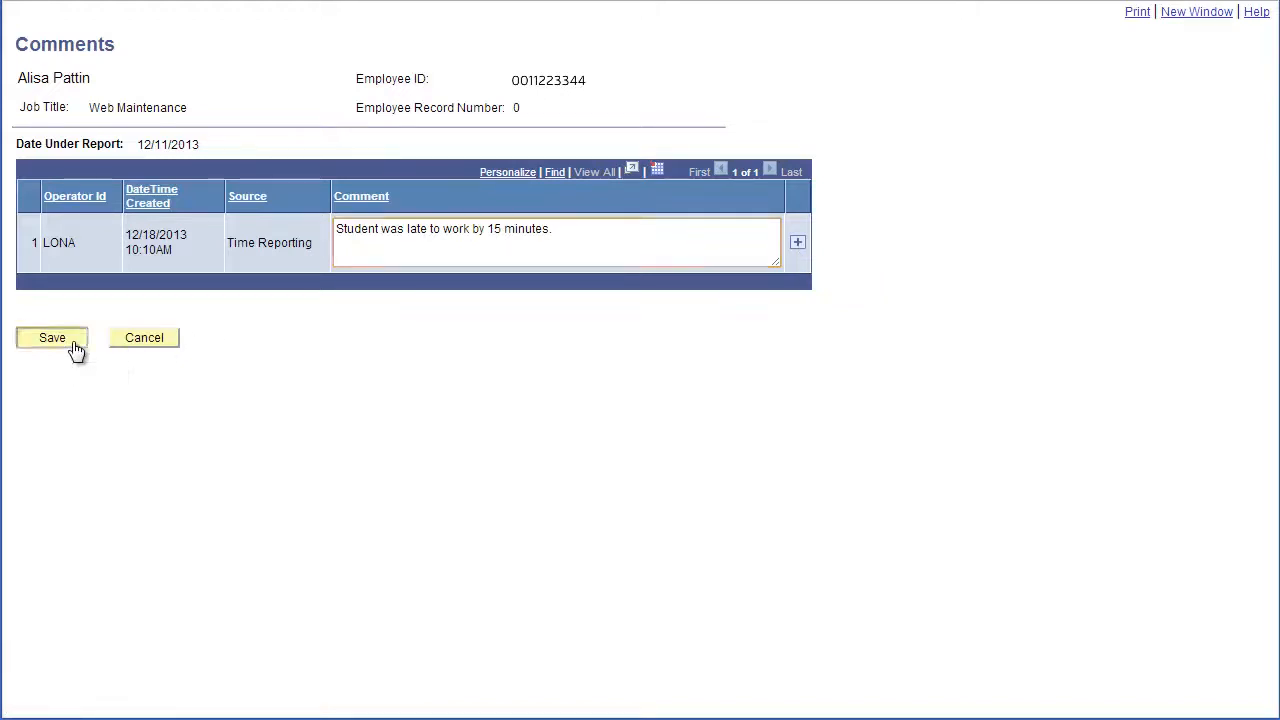
Change Friday 12/13's out time to 11:15am and submit the corrected timesheet
left_click(775, 404)
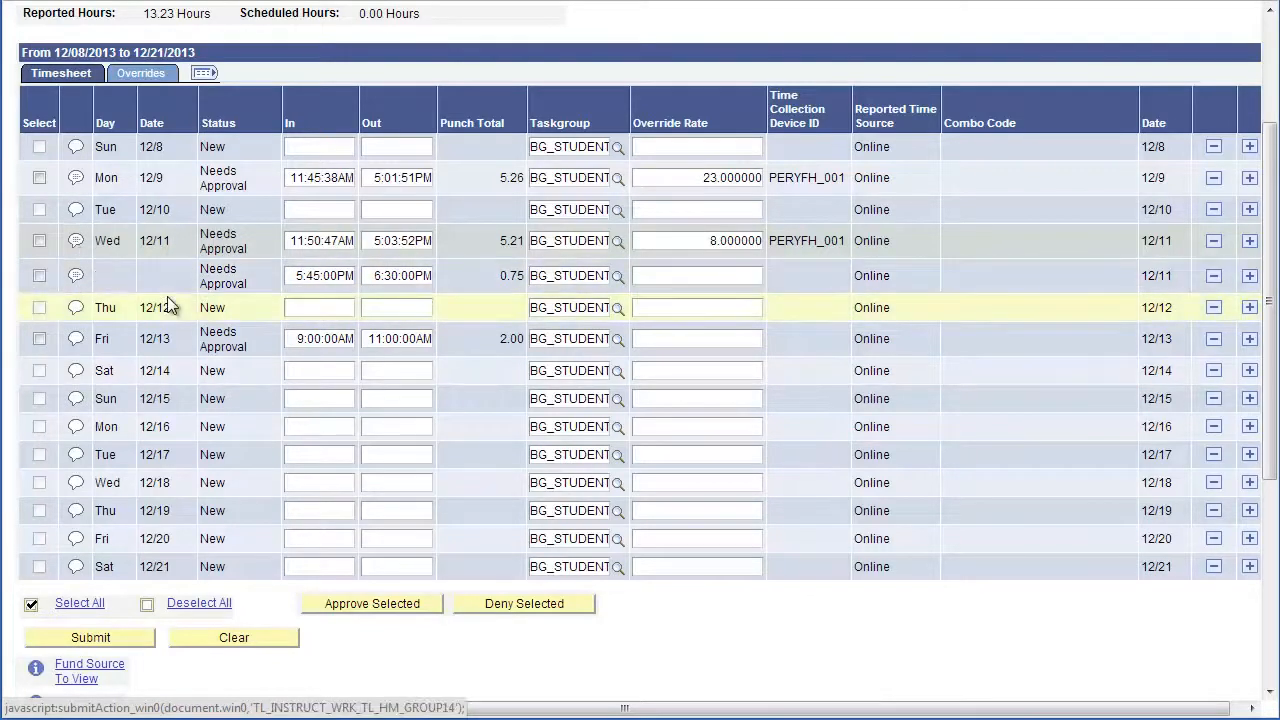
left_click_drag(370, 339, 477, 350)
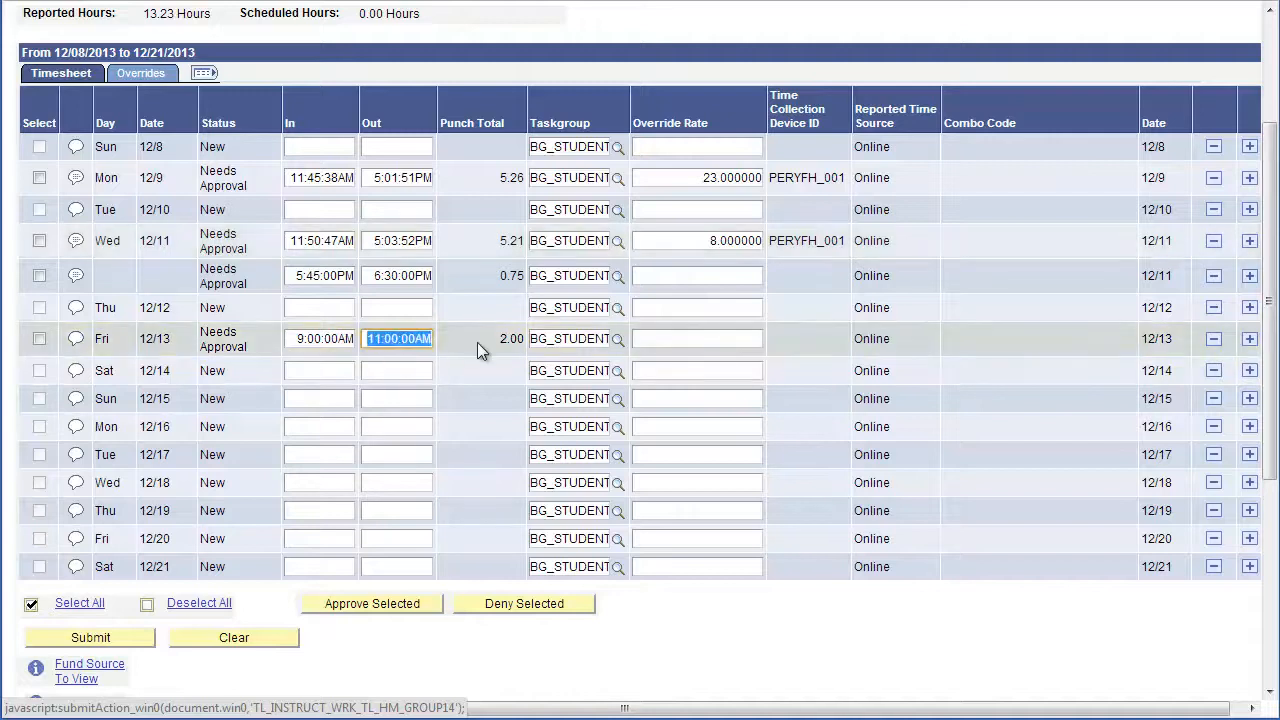
key("BackSpace")
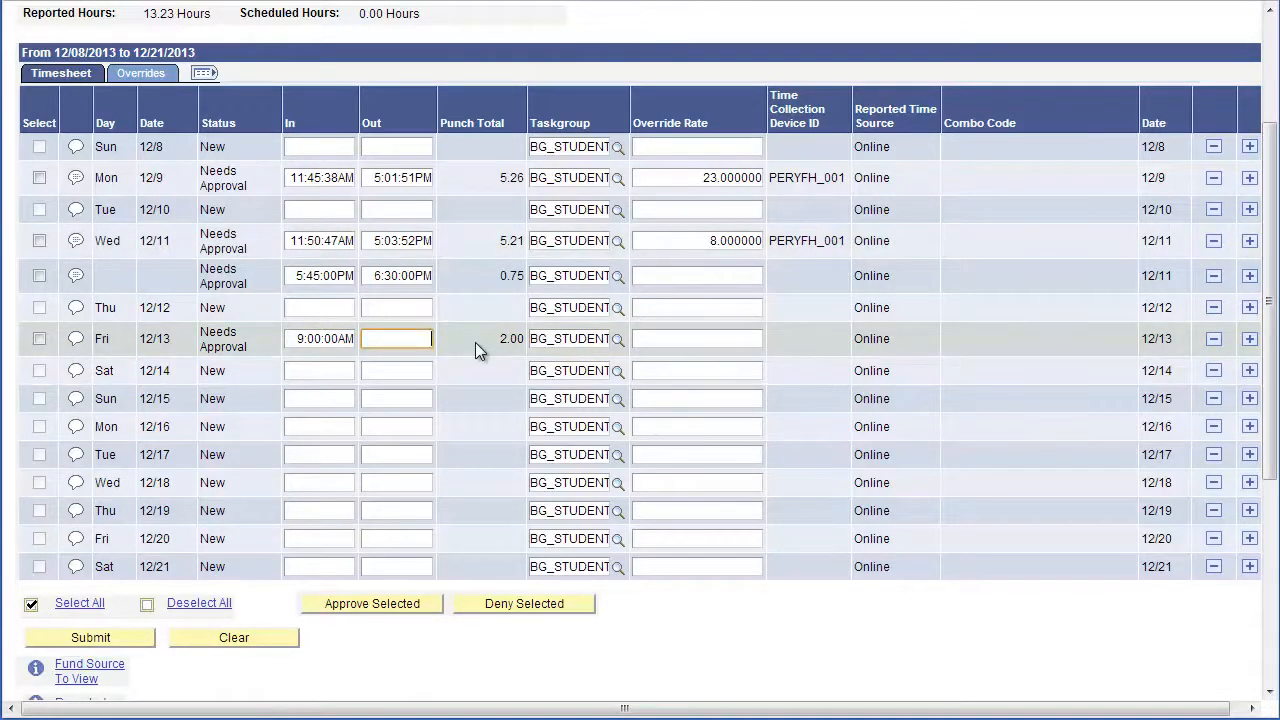
type("11:15am")
key("Tab")
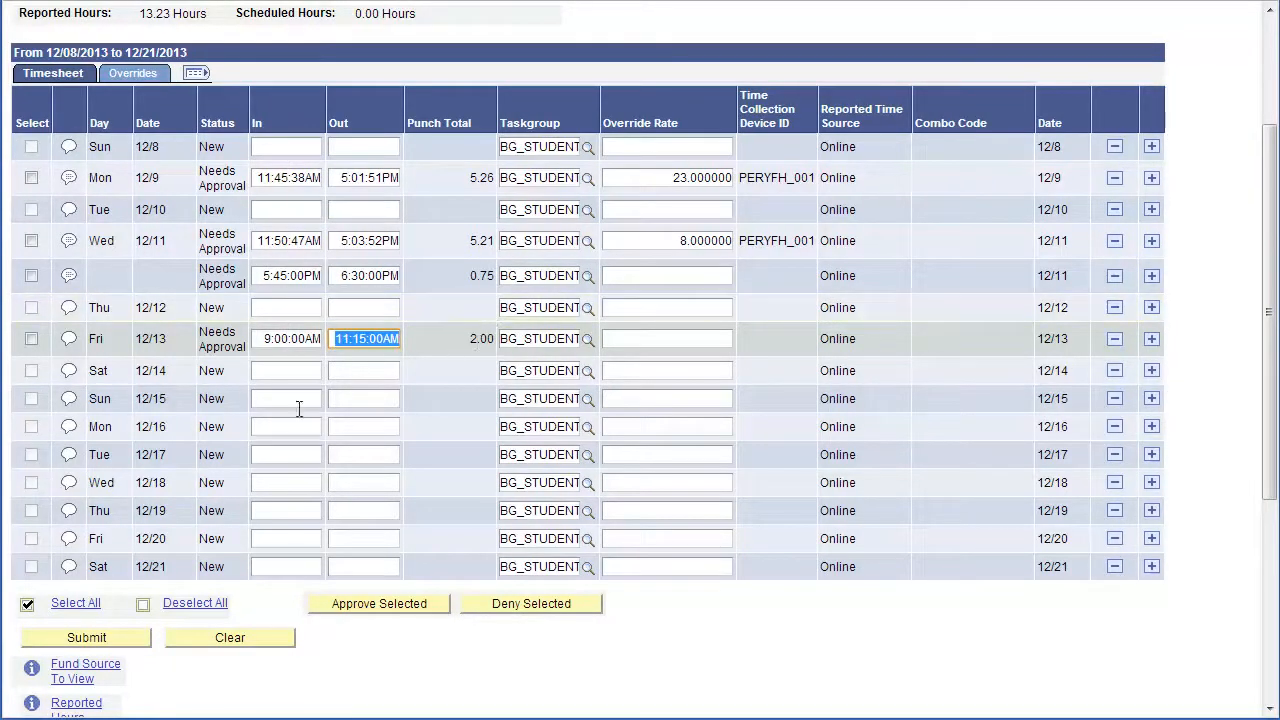
left_click(133, 641)
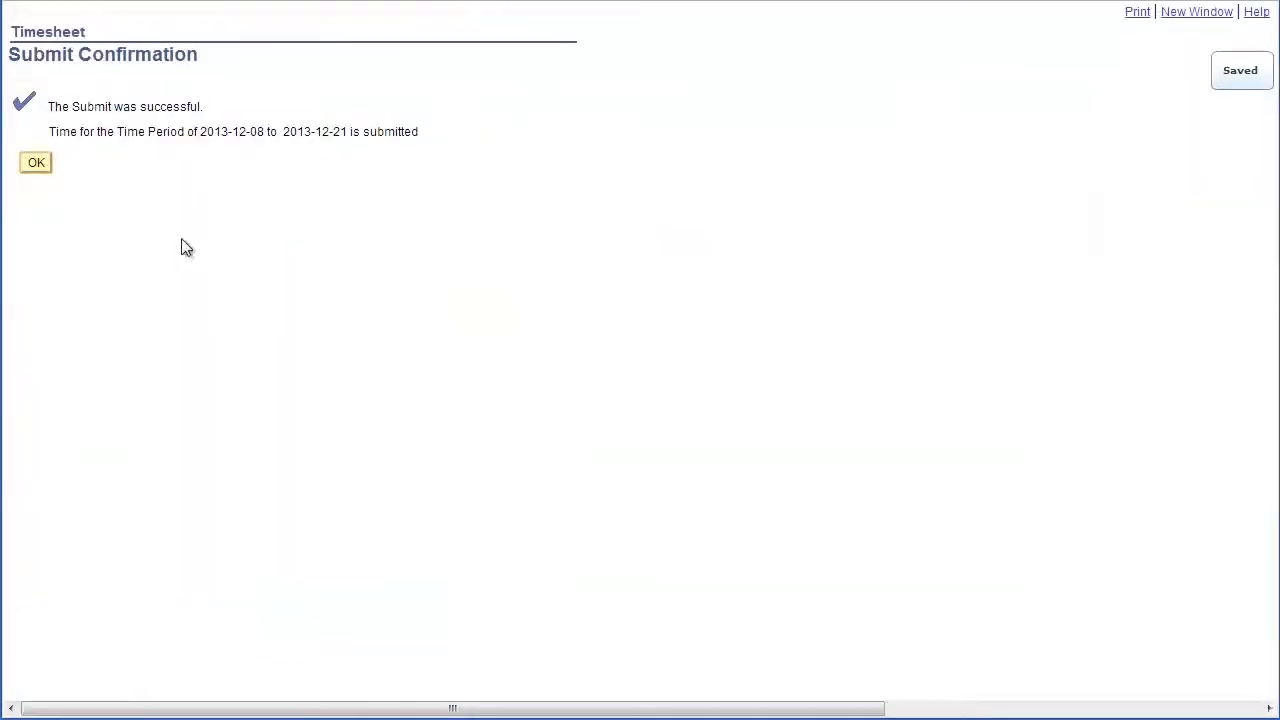
left_click(40, 170)
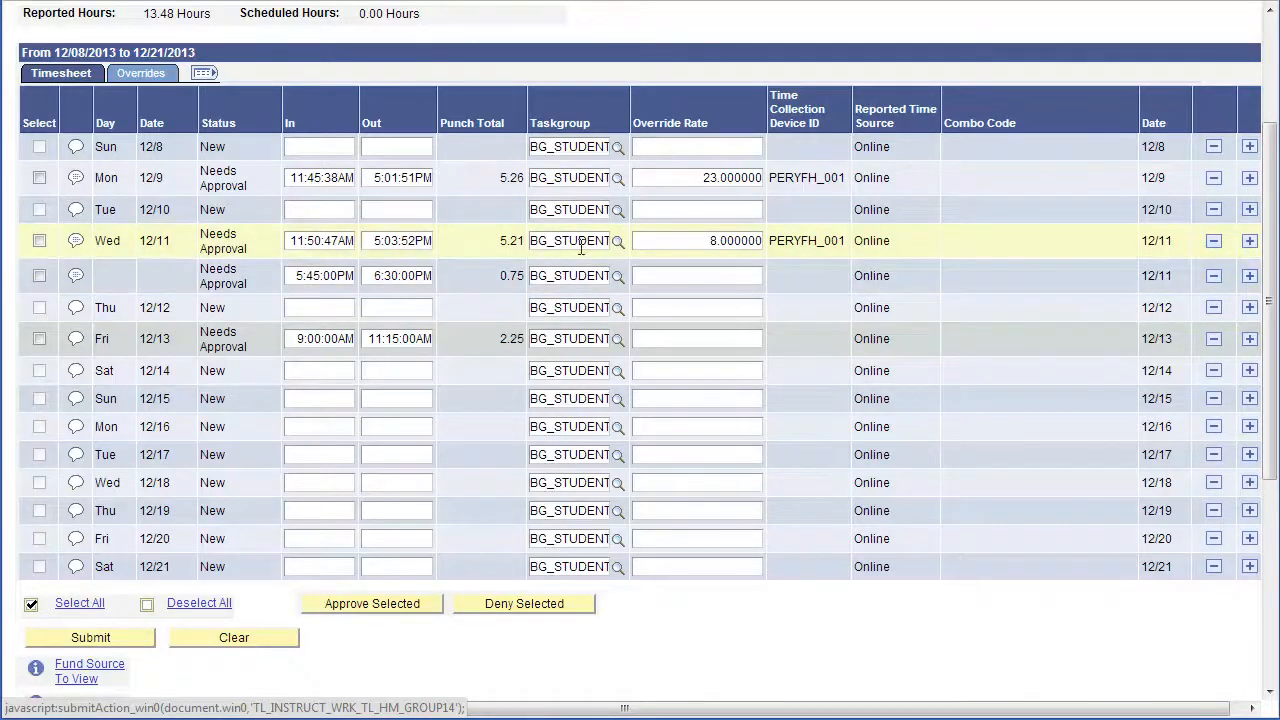
left_click(1249, 339)
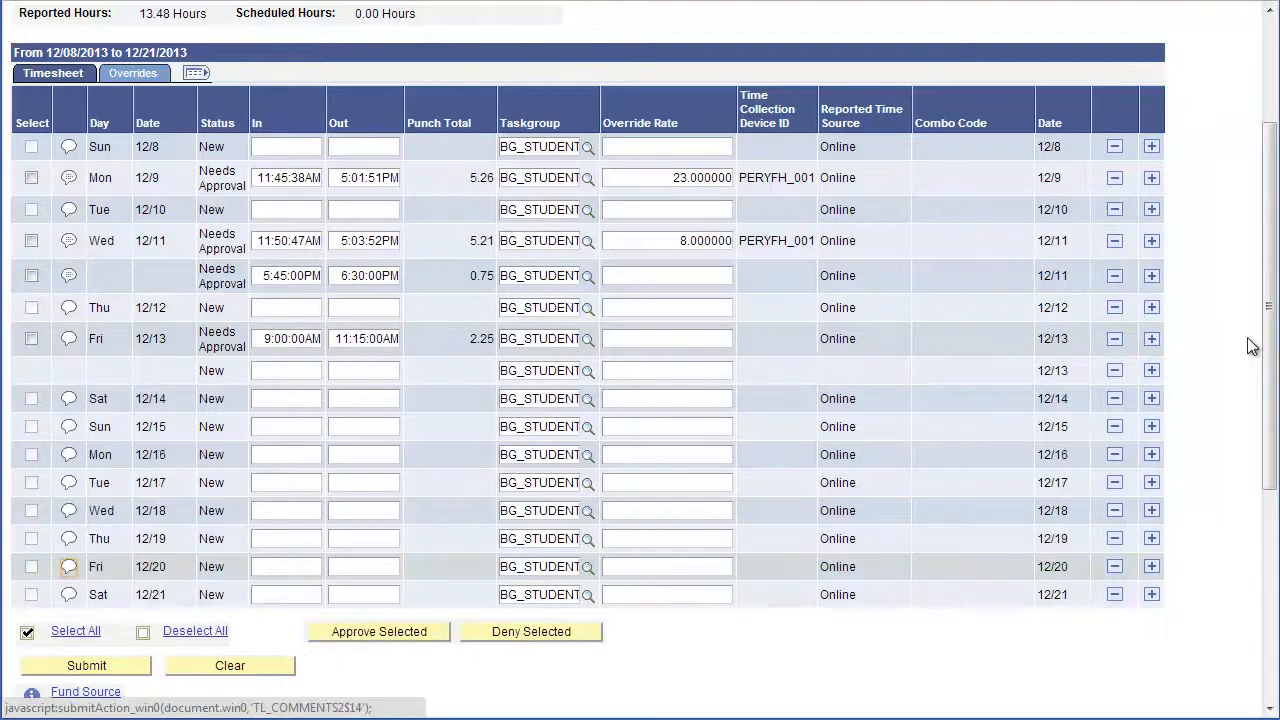
left_click(1115, 372)
left_click(107, 166)
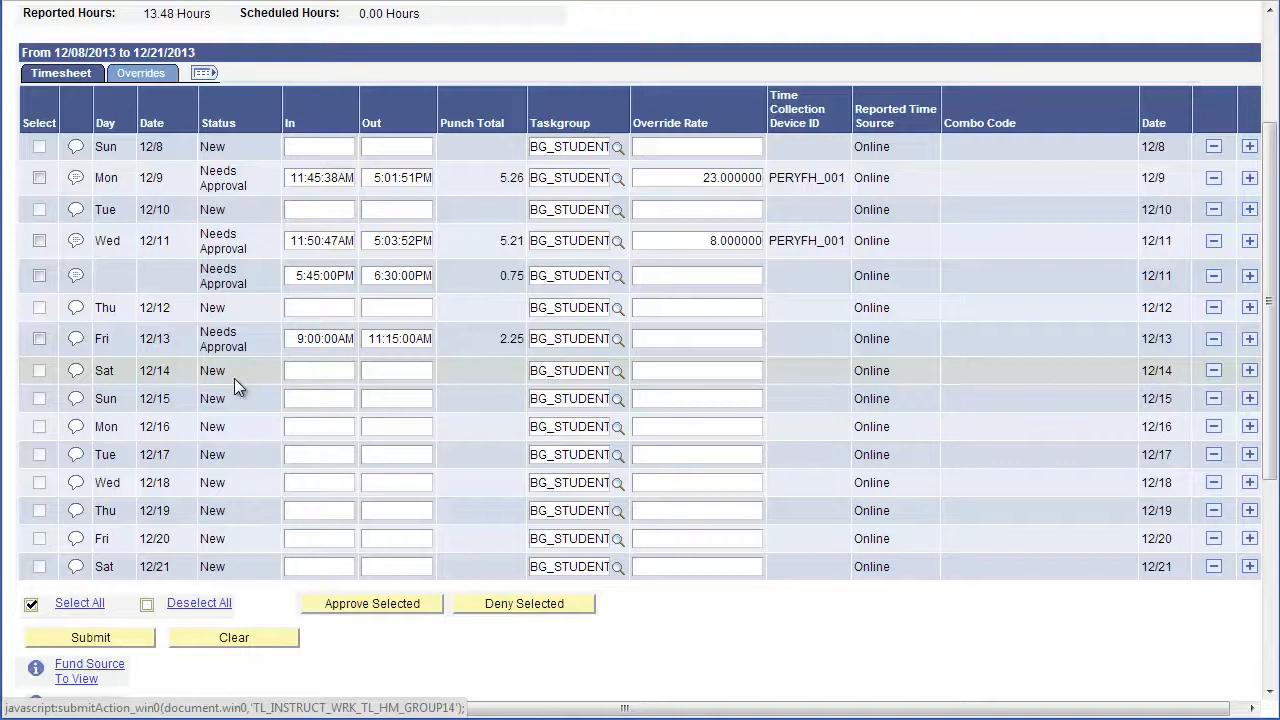
Select the 12/13, 12/11 and 12/9 entries and approve them
left_click(39, 341)
left_click(39, 241)
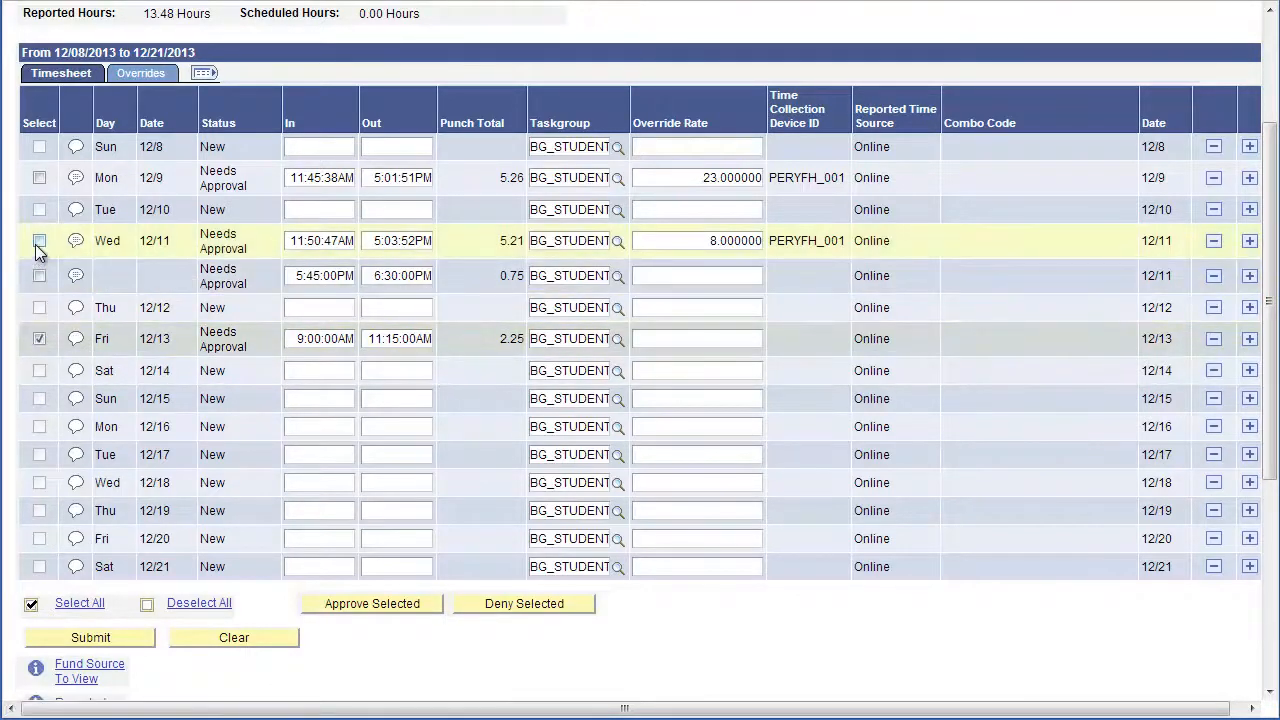
left_click(40, 179)
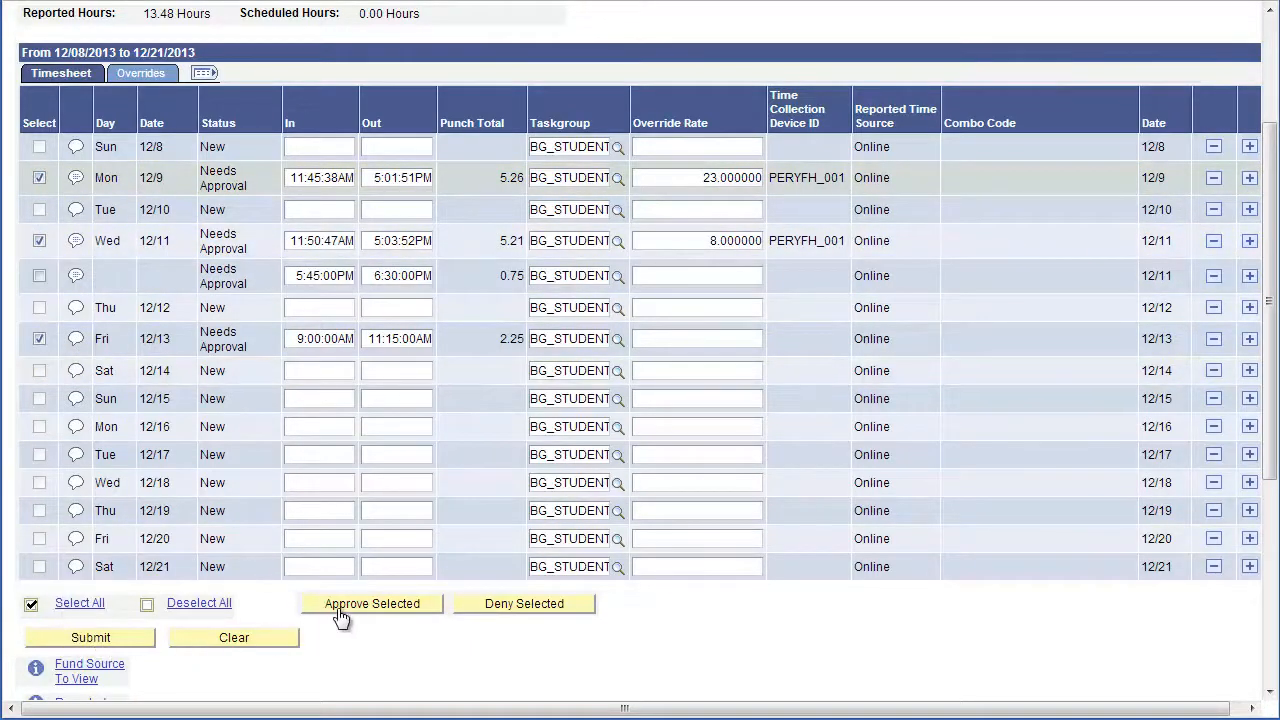
left_click(398, 600)
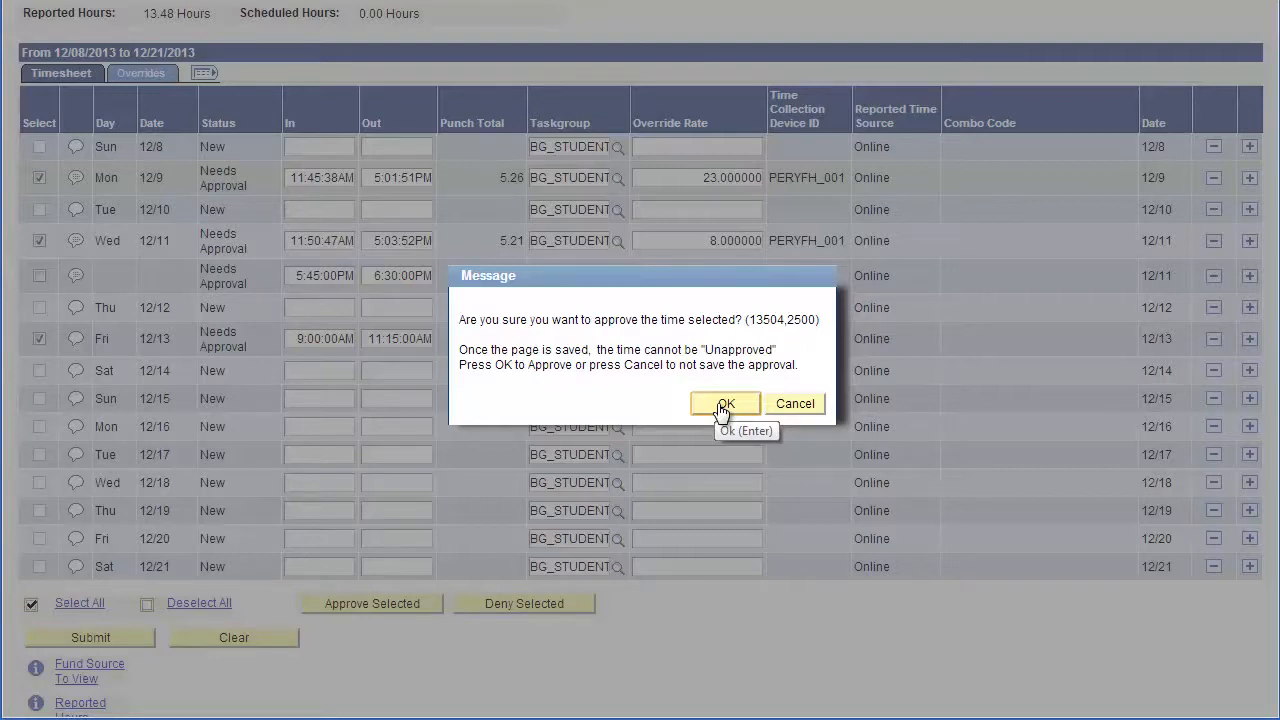
left_click(723, 406)
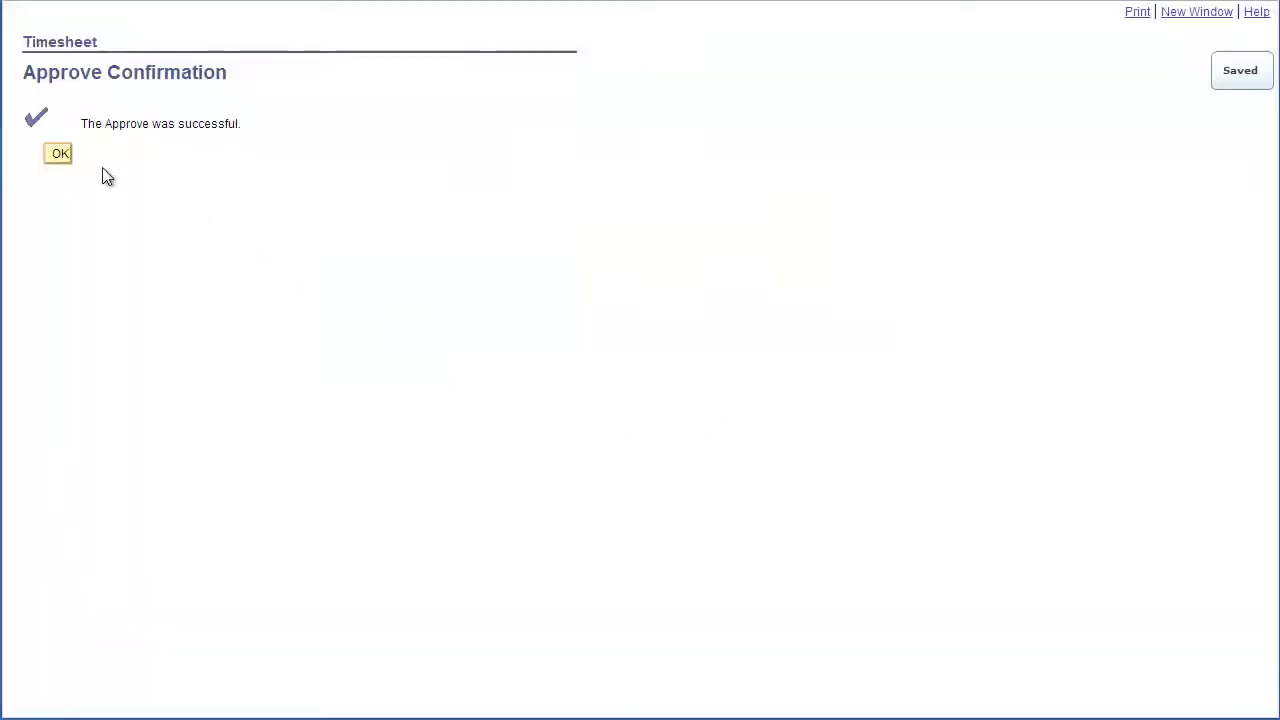
left_click(59, 156)
Review the fund source breakdown and 13.48-hour summary, then return to Select Employee
scroll(148, 238, "down", 2)
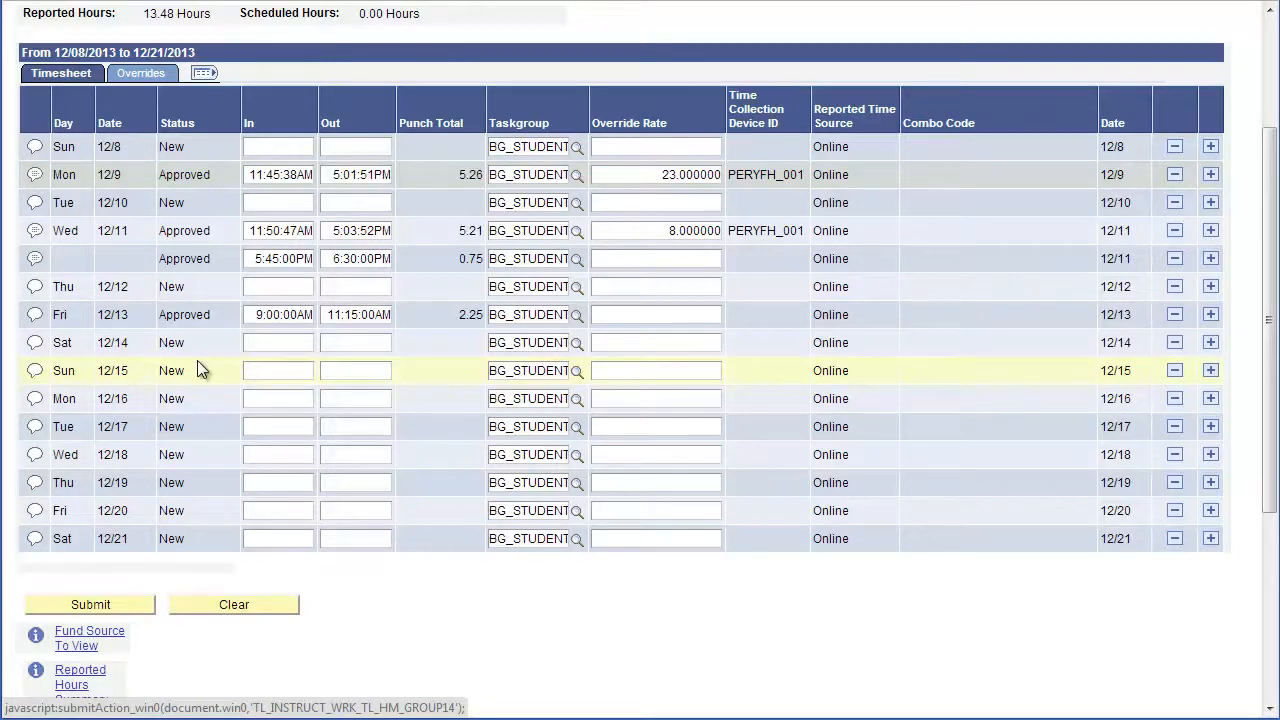
scroll(190, 420, "down", 1)
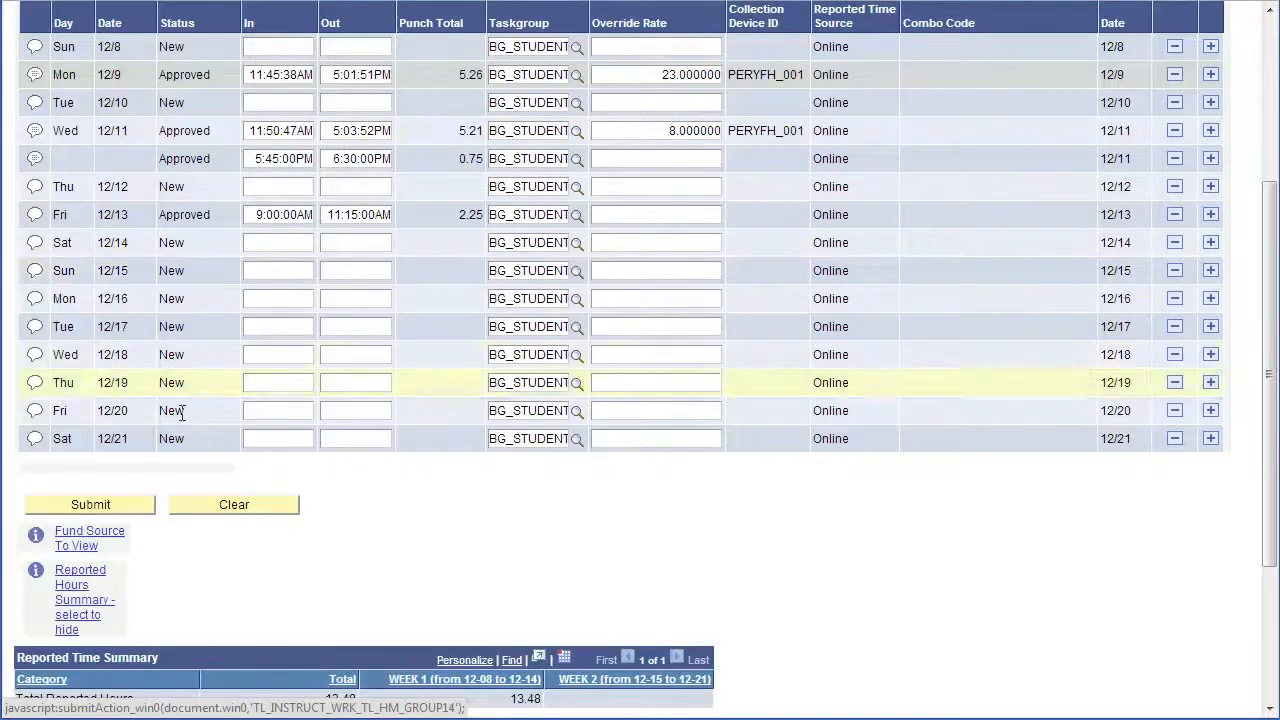
left_click(79, 543)
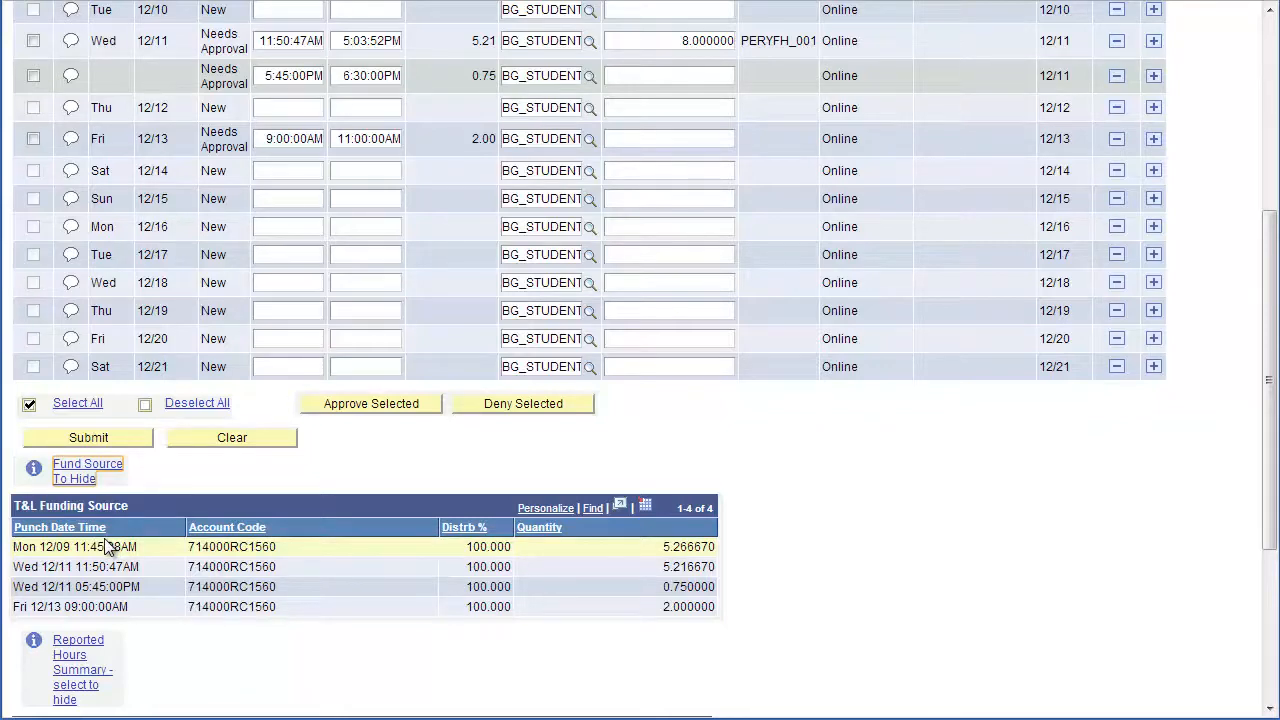
scroll(105, 543, "down", 3)
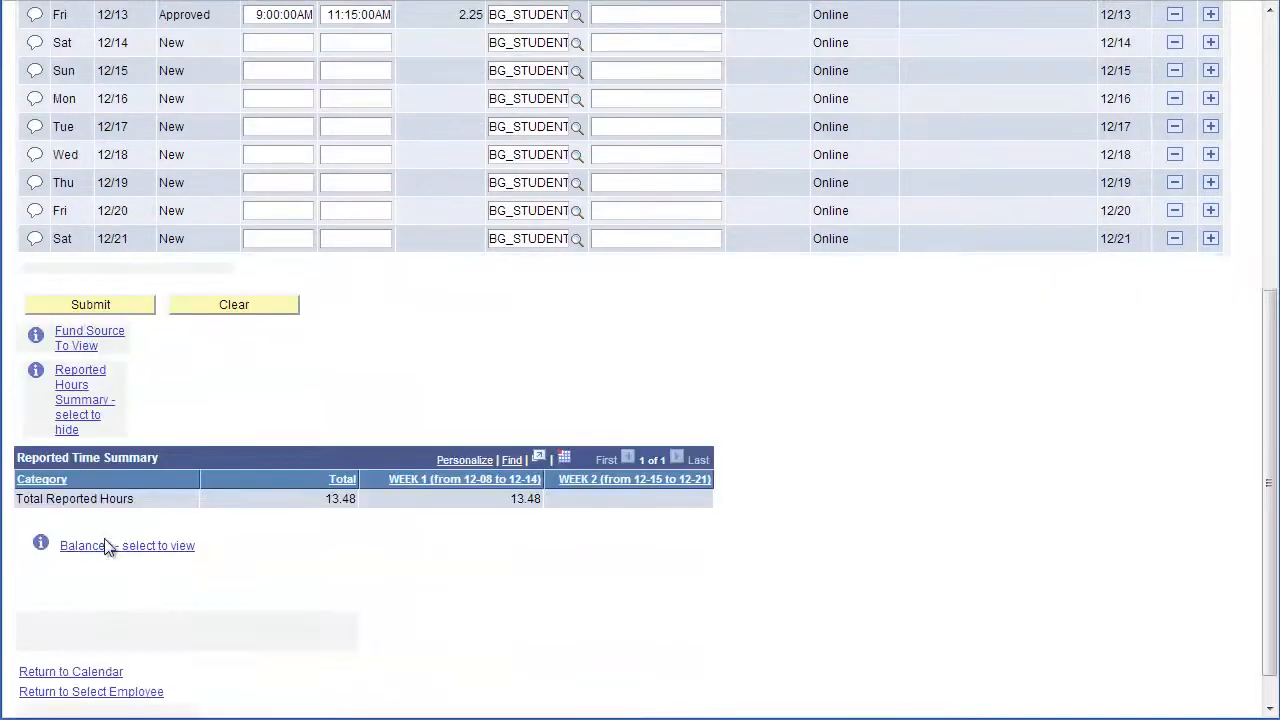
scroll(120, 576, "down", 1)
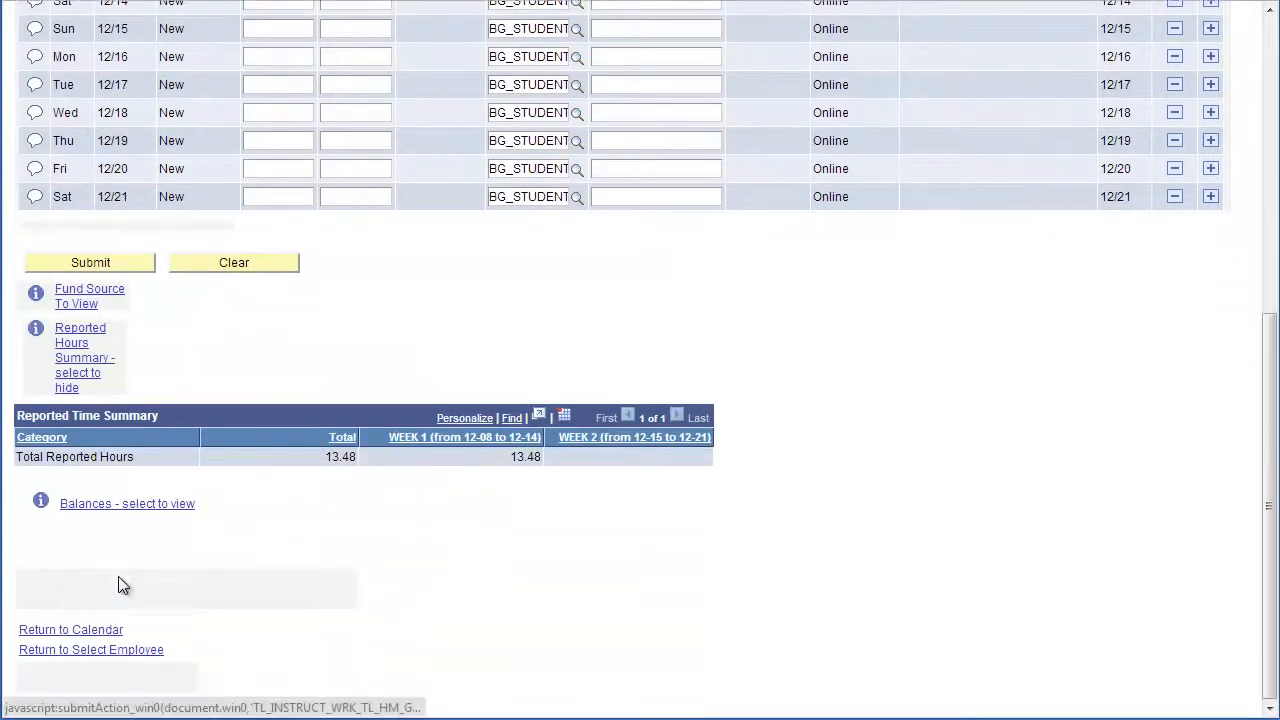
left_click(120, 652)
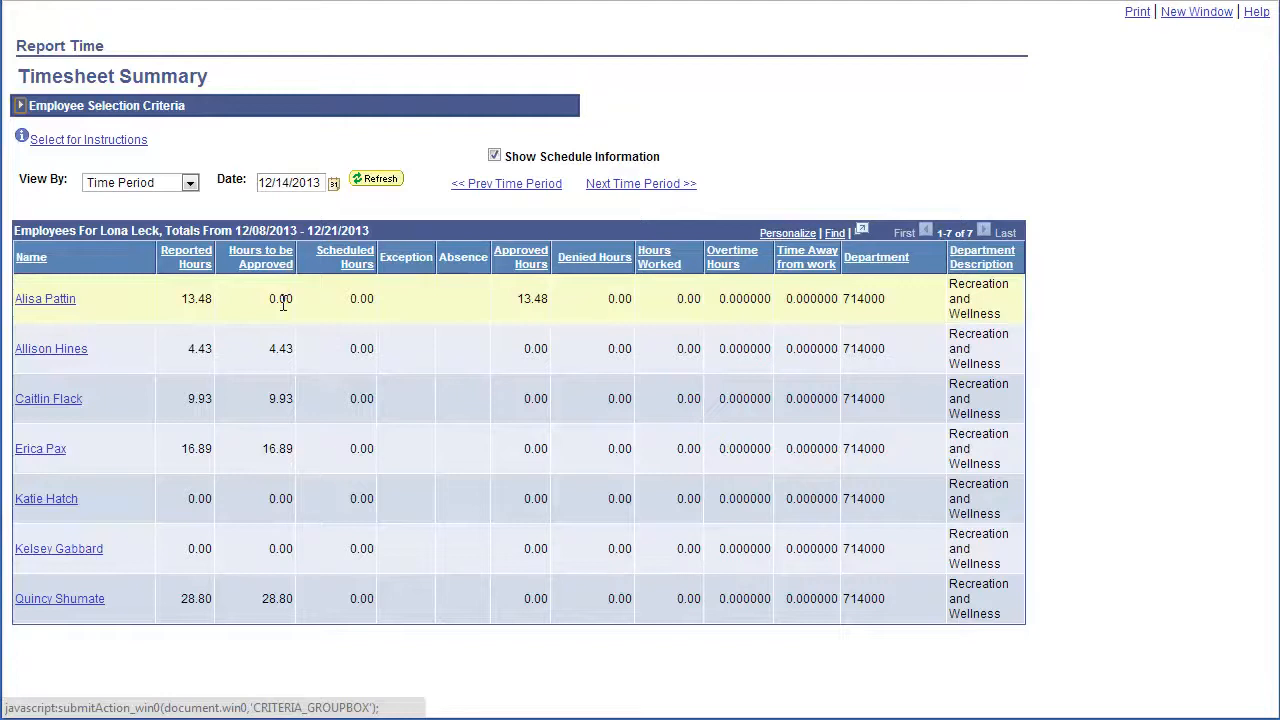
Highlight the first student's 0.00 Hours to be Approved beside the 13.48 approved hours
left_click_drag(280, 300, 289, 324)
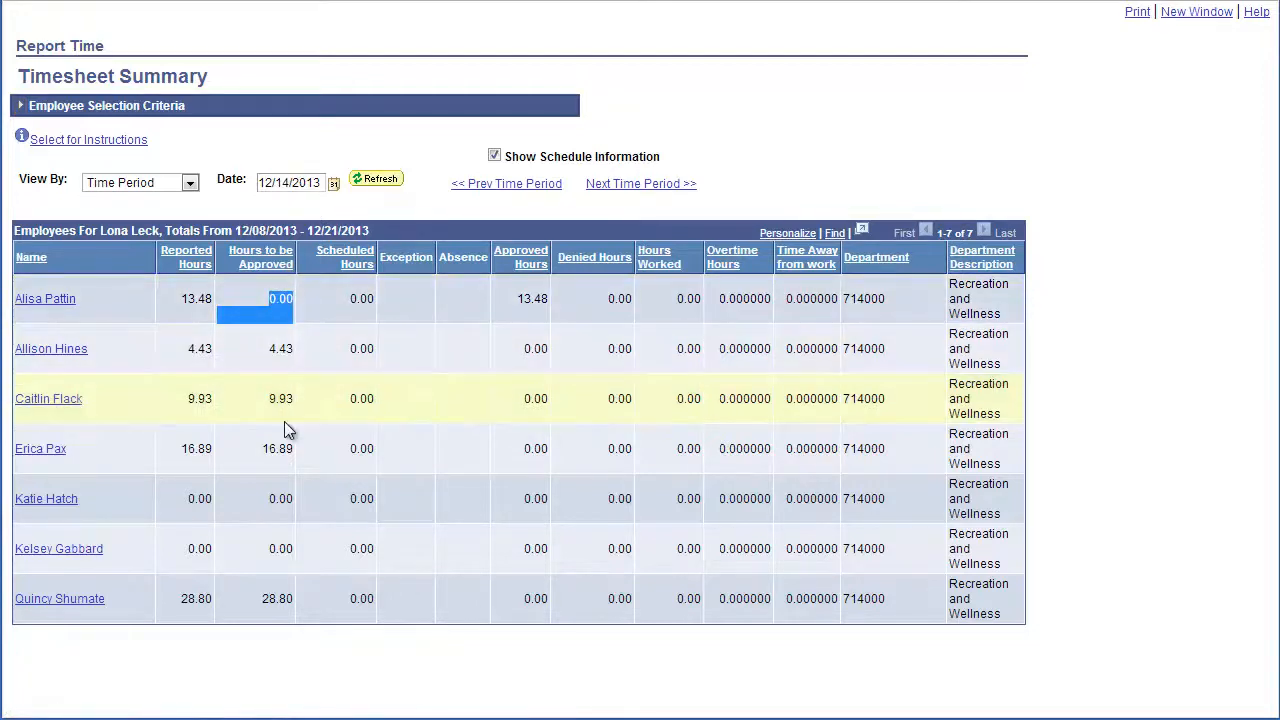